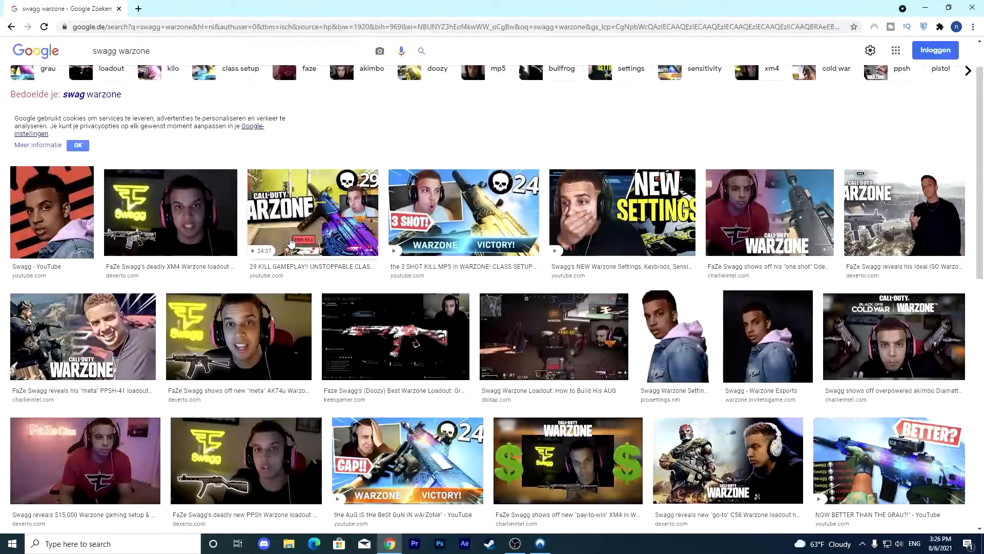
Preview the Swagg Warzone thumbnails and save the "3 SHOT KILL MP5" thumbnail as maxresdefault.jpg.
click(306, 172)
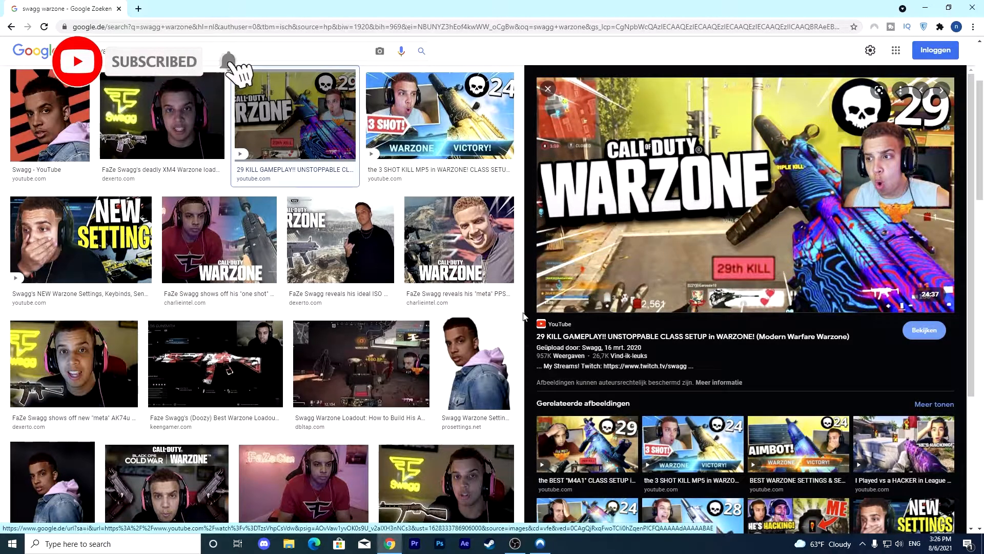
key(Right)
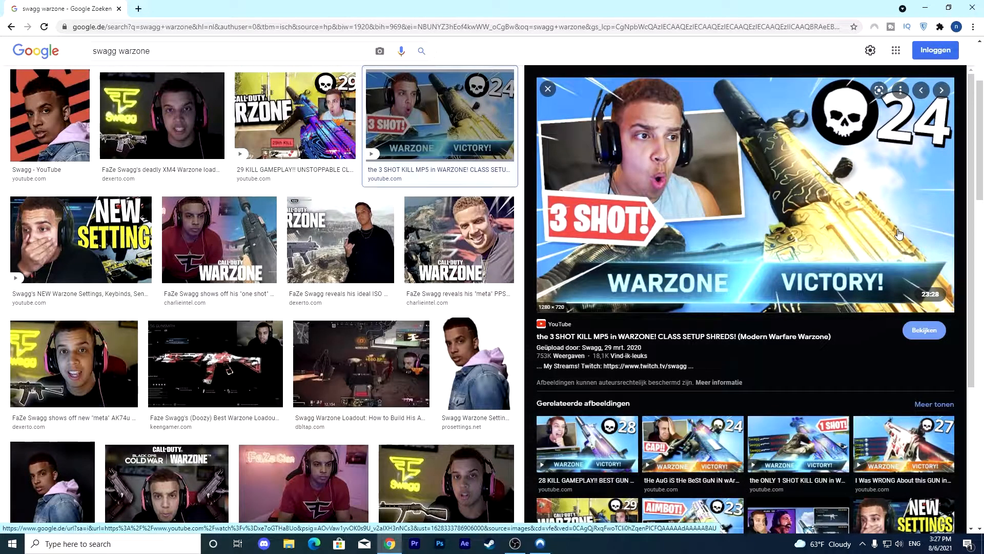
right_click(700, 171)
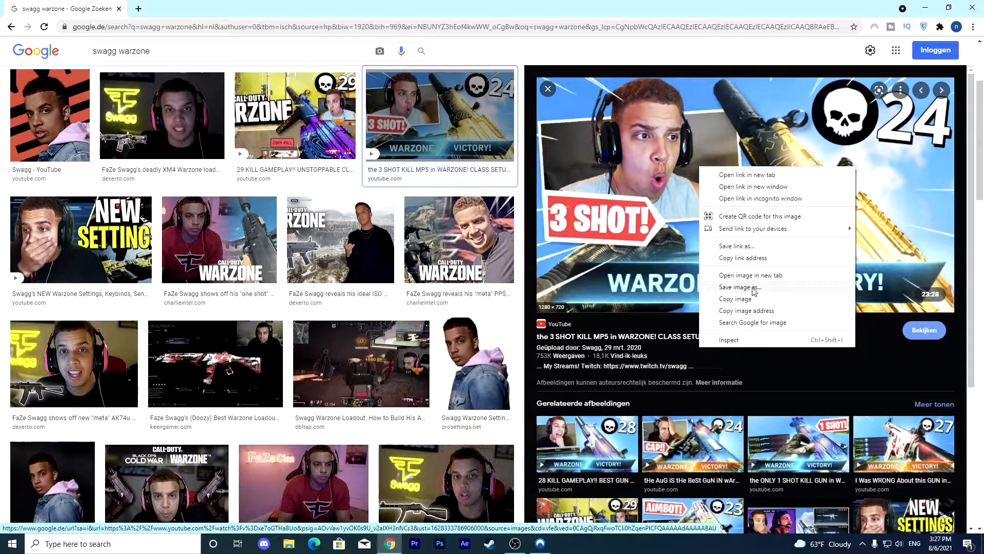
click(754, 287)
click(413, 261)
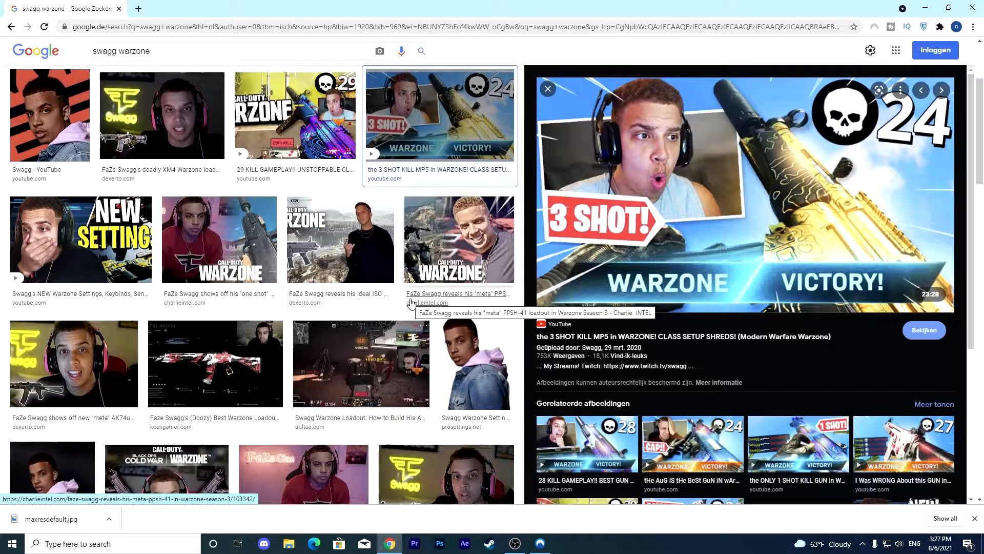
Search Google Images for "warzone win png".
scroll(411, 302, up, 3)
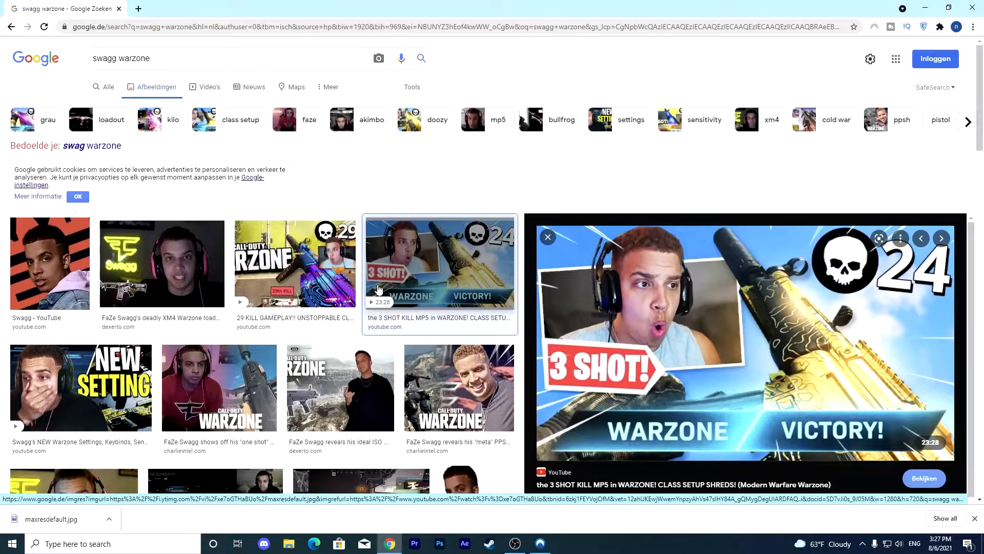
triple_click(153, 59)
text(warzone win png)
key(Return)
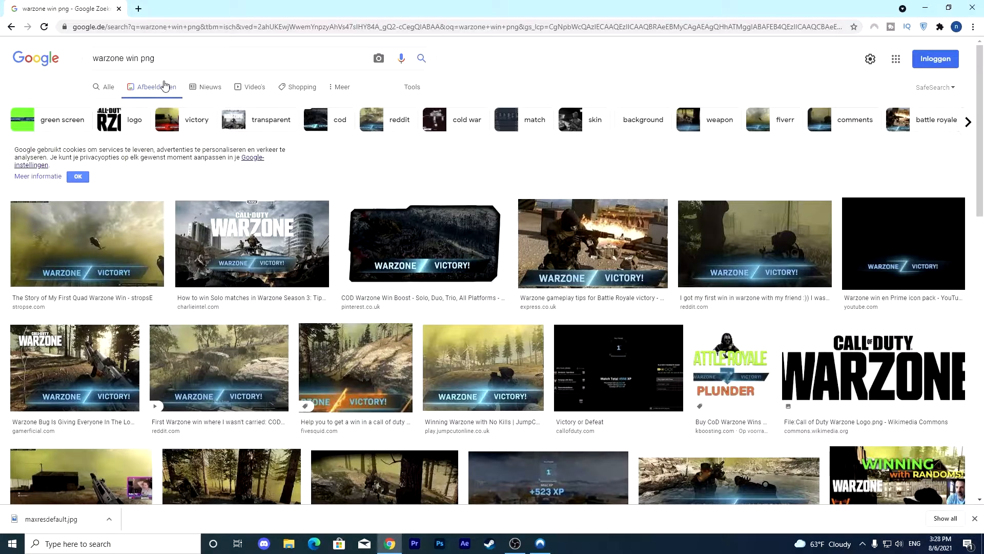
Preview the black-background "Warzone Victory!" image and its related victory banners, including the Modern Warfare version.
click(878, 223)
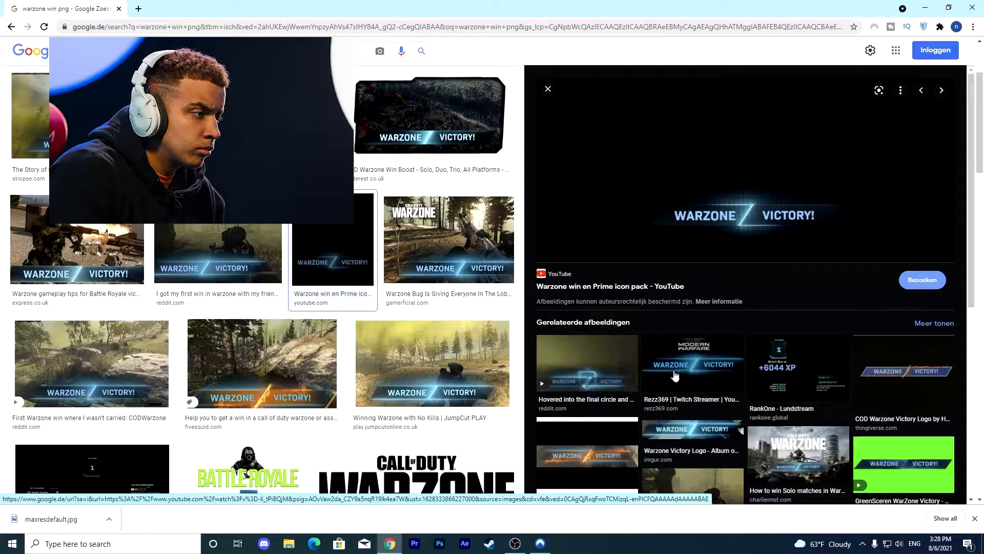
click(679, 375)
key(alt+Left)
scroll(451, 298, down, 8)
click(692, 429)
click(694, 359)
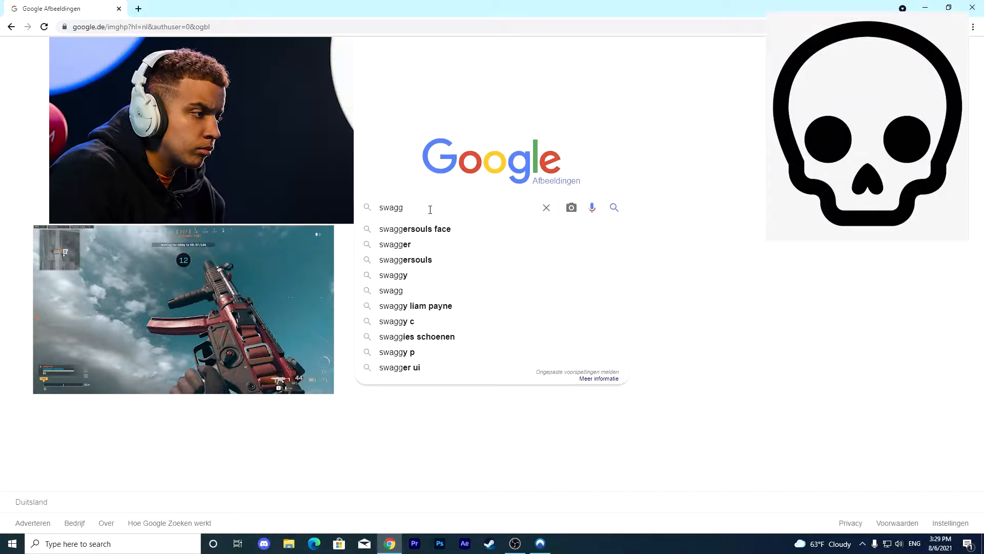
Search Google Images for "swagg" and save the Mavix Mob photo showing him in a white headset.
key(Return)
scroll(466, 296, down, 2)
click(337, 250)
scroll(451, 307, down, 5)
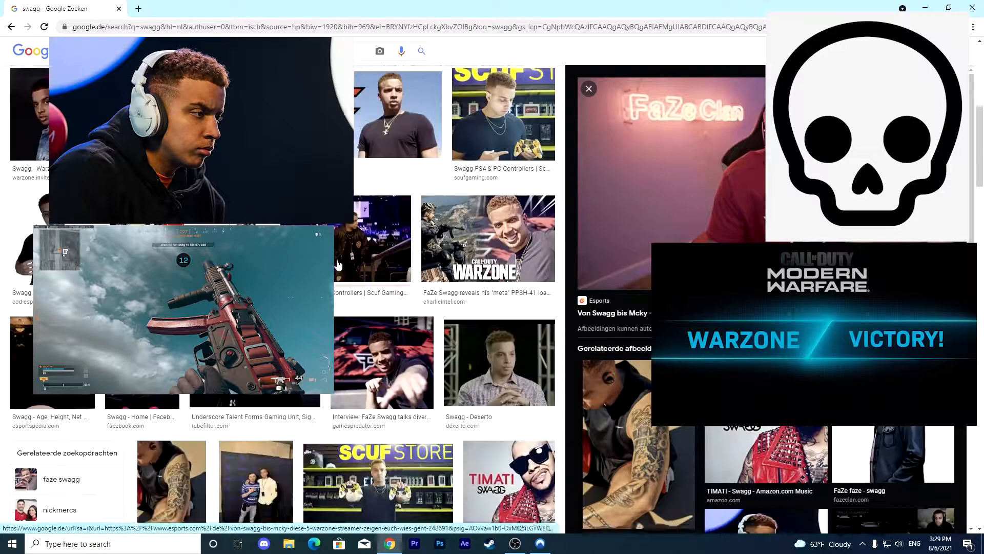
click(493, 421)
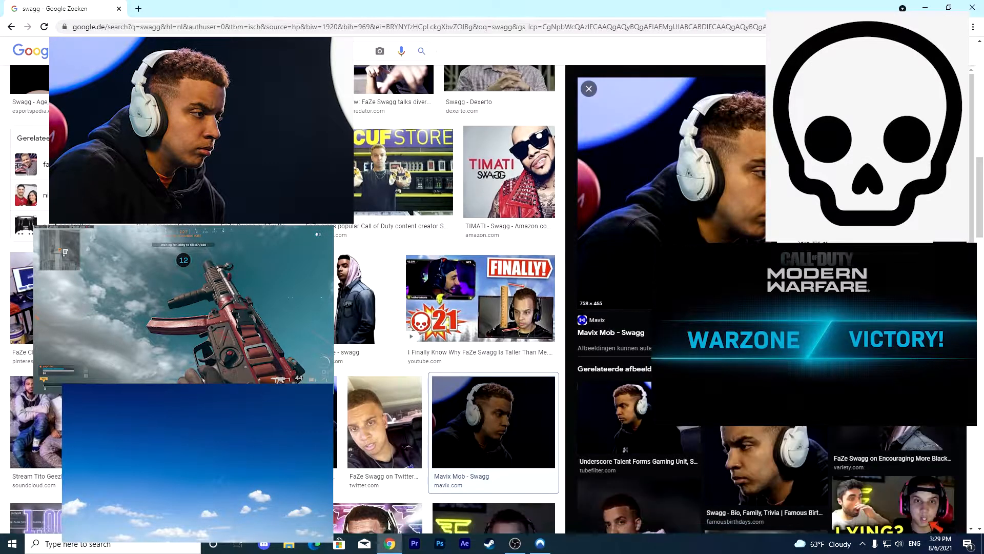
click(815, 283)
key(Return)
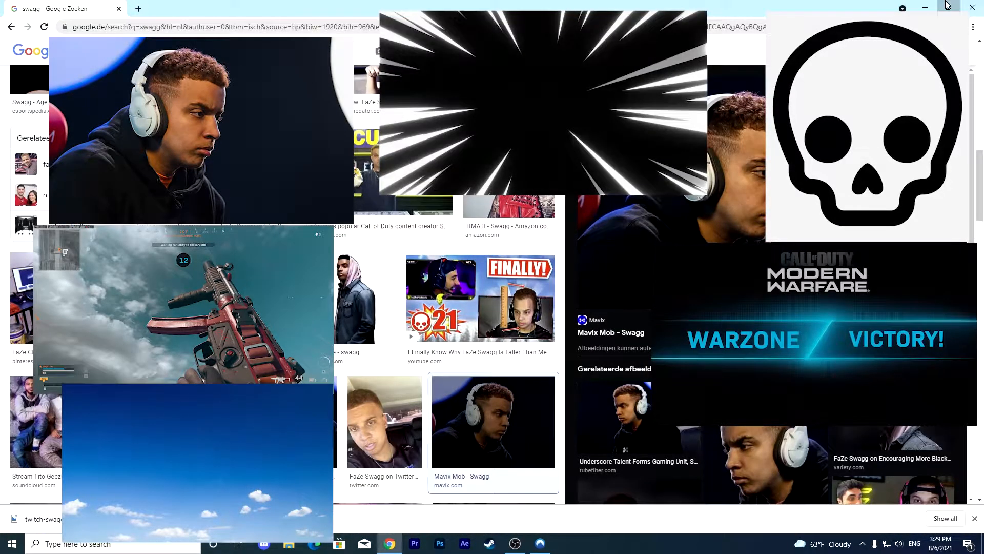
Save the YouTube thumbnail that shows Swagg covering his mouth with his hand.
scroll(626, 303, down, 10)
click(799, 282)
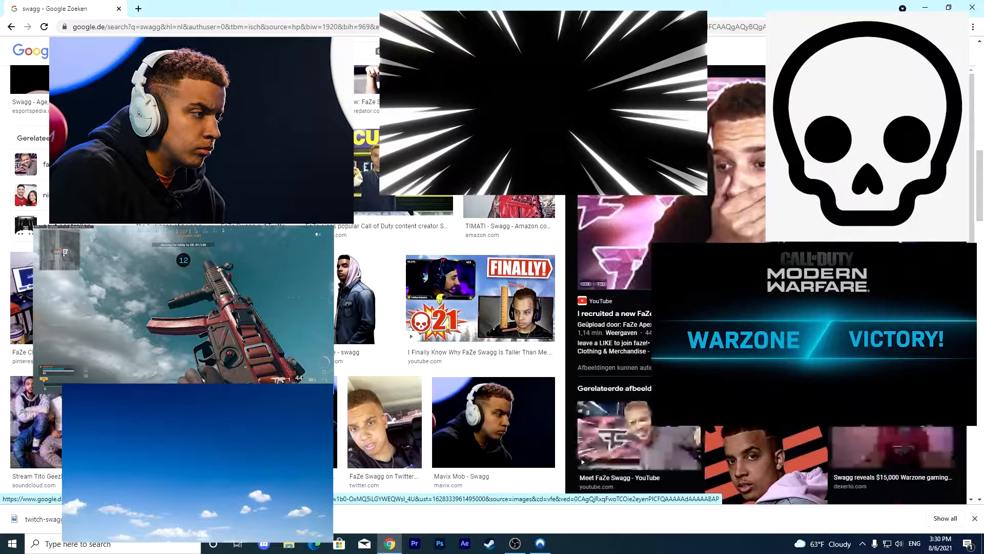
click(800, 284)
key(Return)
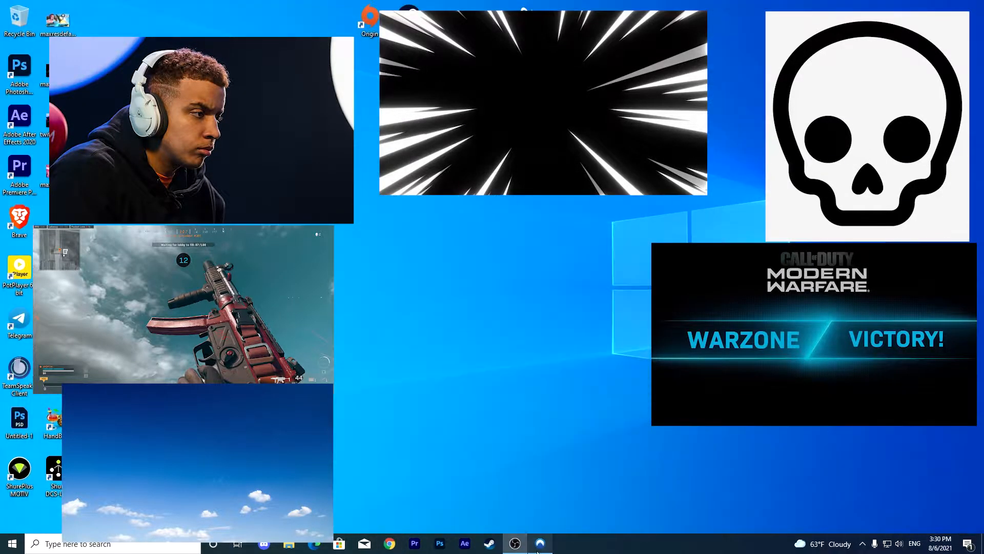
Switch to Call of Duty Warzone and enter a Plunder: Blood Money match to show the red weapon against the sky.
right_click(407, 199)
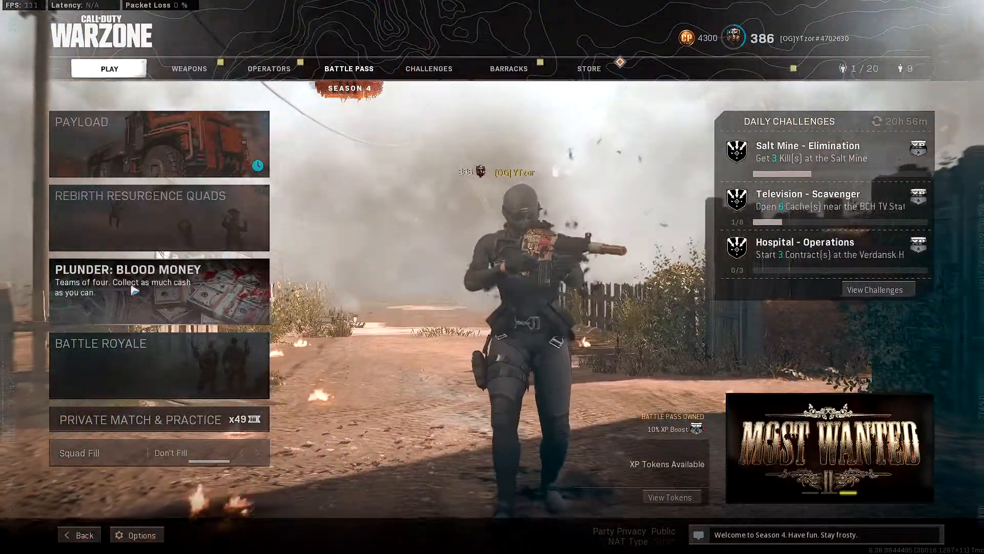
click(137, 290)
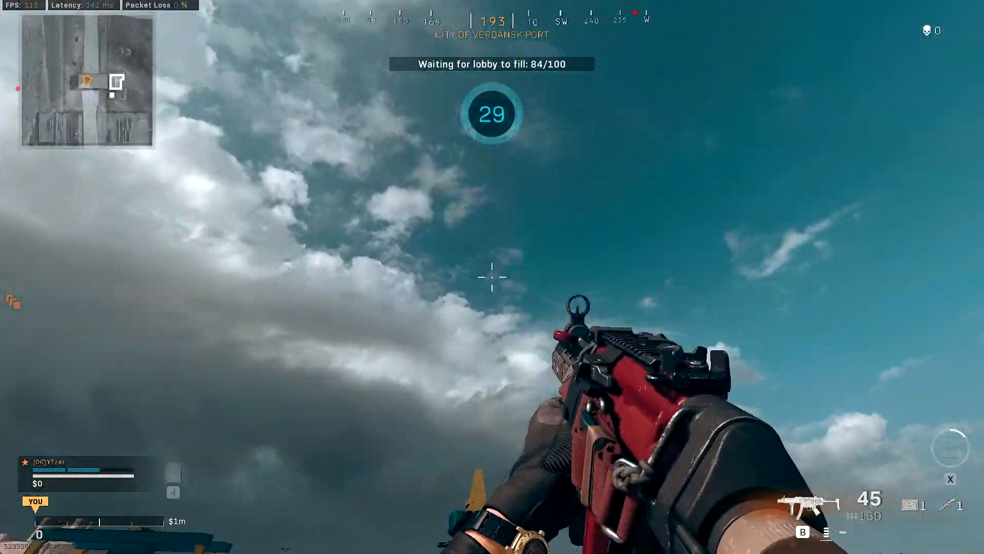
key(Escape)
key(Escape)
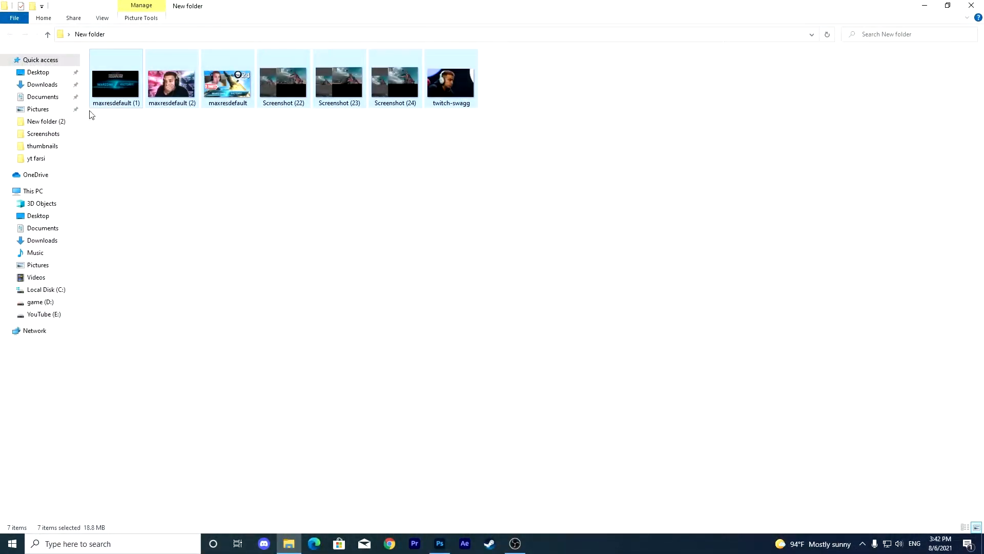
Open all seven images from New folder in Photoshop and look through the resulting documents.
drag(422, 543, 222, 58)
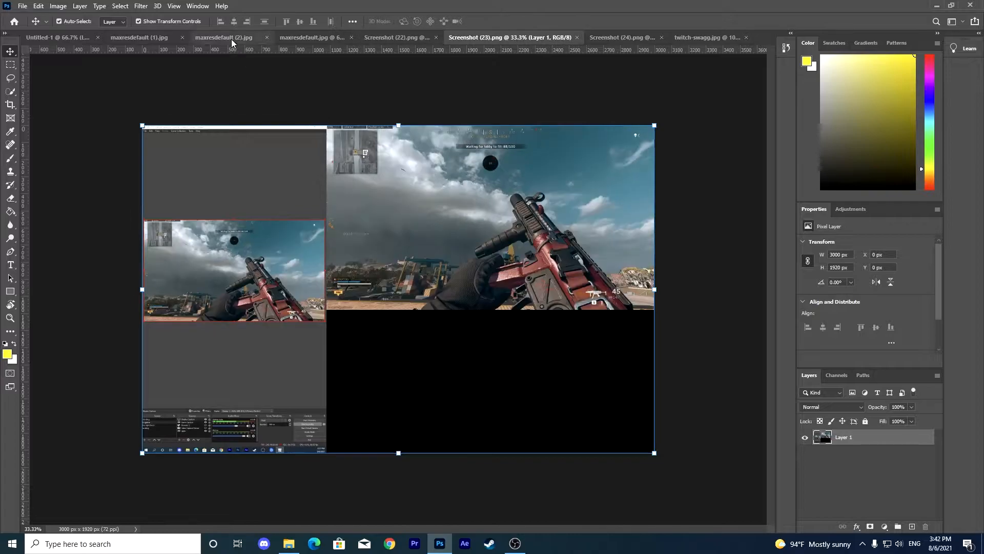
click(229, 40)
click(163, 38)
click(368, 38)
click(514, 38)
click(381, 38)
click(312, 38)
click(435, 38)
click(308, 39)
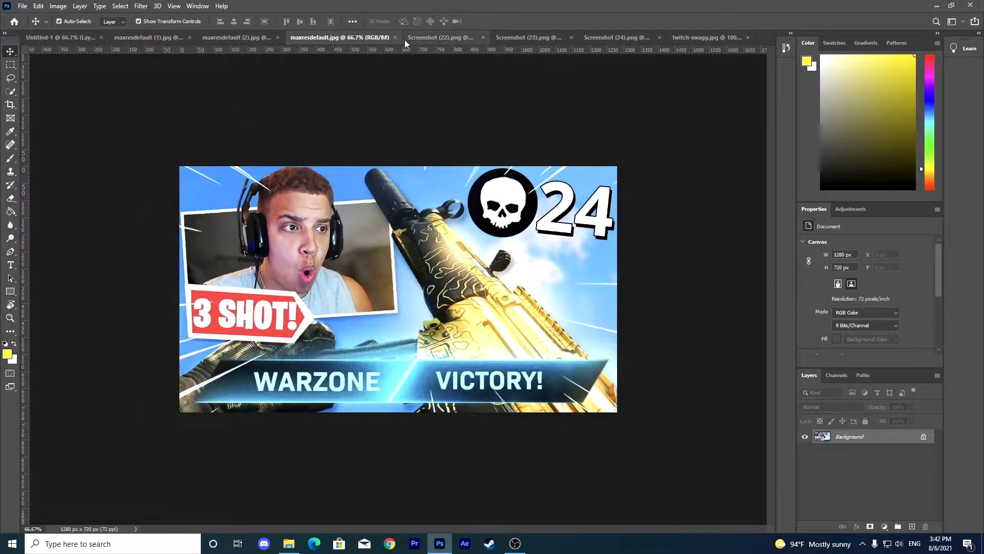
Close the Screenshot (22) and Screenshot (24) documents and make Screenshot (23) the active document.
click(534, 41)
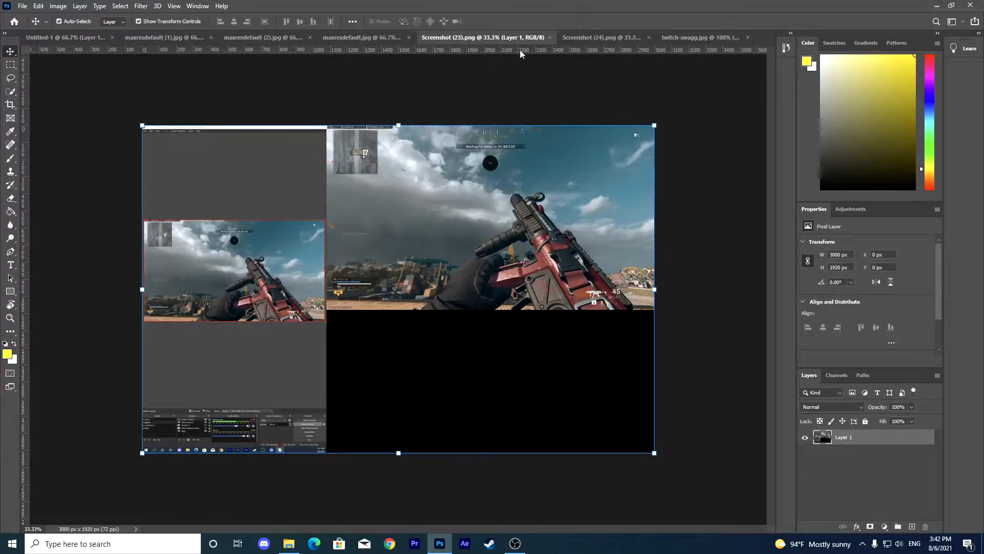
click(649, 37)
click(648, 37)
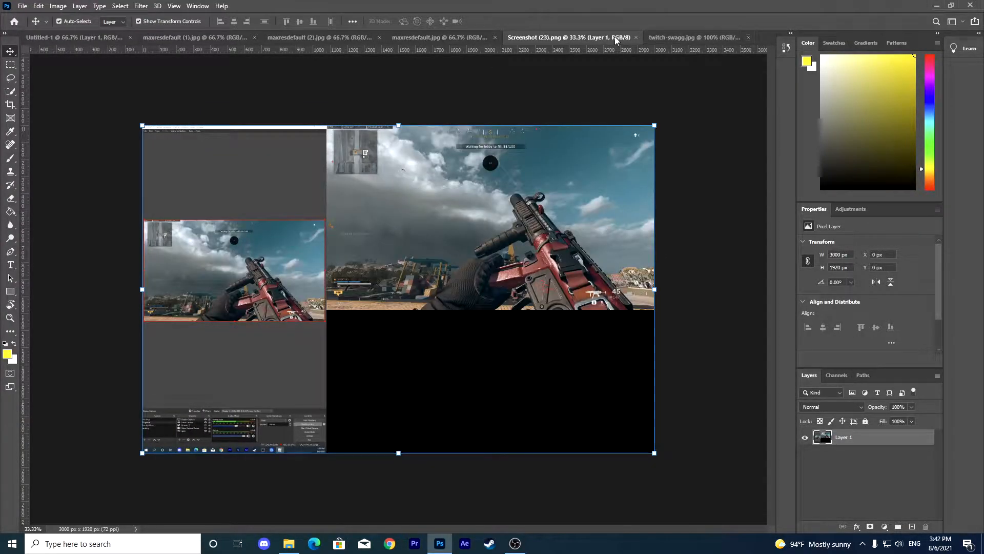
click(483, 39)
click(549, 37)
Copy a rectangular area of about 1470 × 804 px around the large gun to a new layer and delete Layer 1.
key(w)
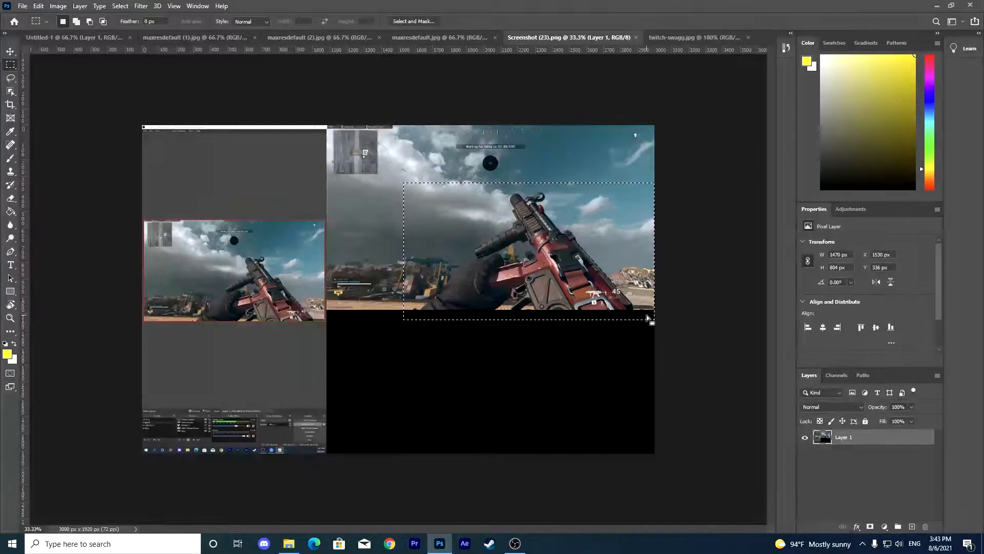
key(ctrl+j)
click(830, 458)
key(Delete)
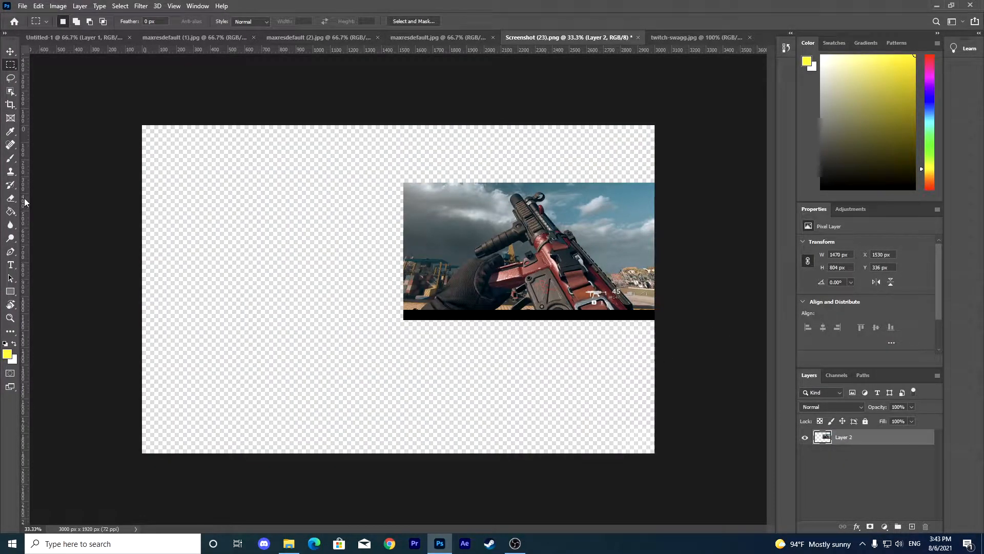
Switch to the Quick Selection tool and enlarge its brush to 164 px for selecting the gun and glove.
click(13, 95)
click(56, 100)
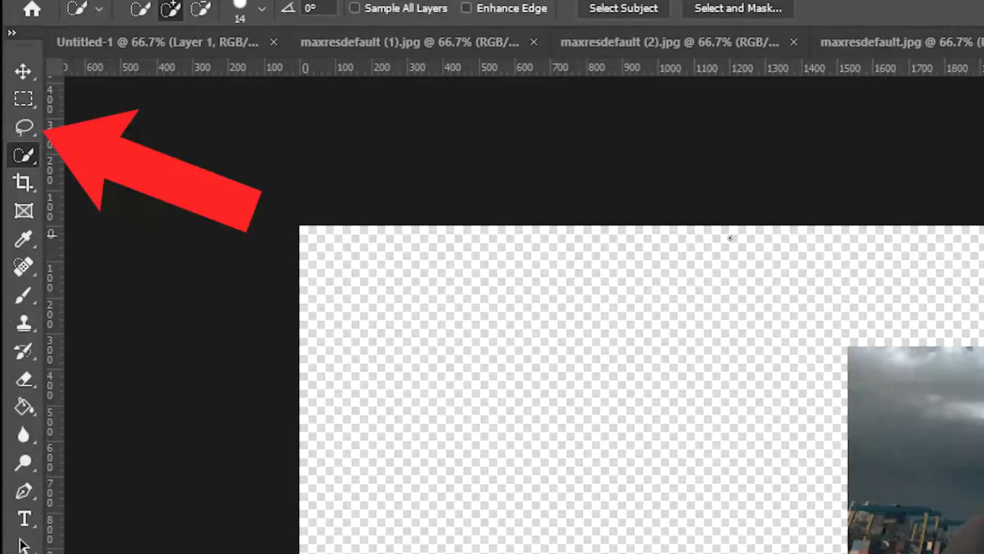
key(bracketright)
key(bracketright)
key(bracketright)
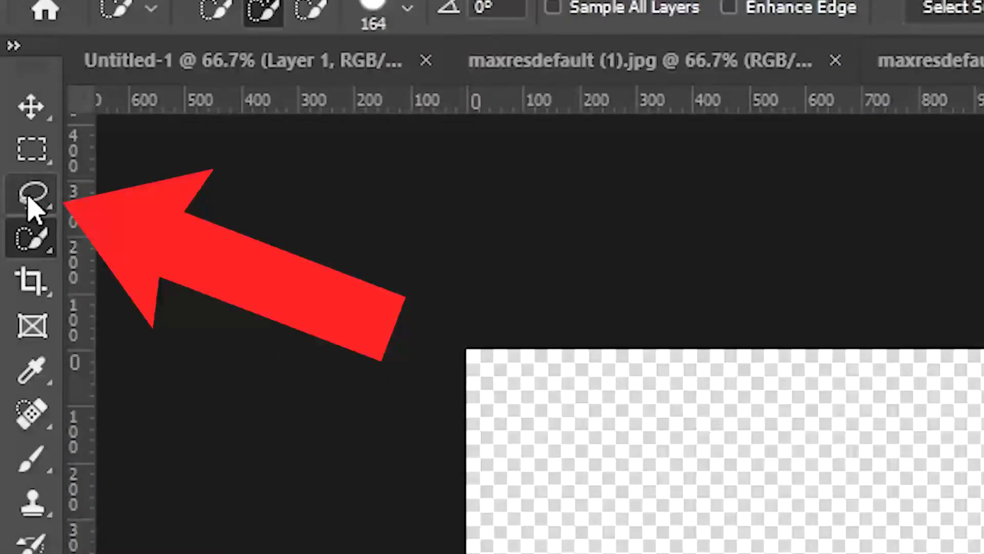
Refine the gun selection with the Lasso tool around the background gap between the glove and the gun's lower body.
click(32, 202)
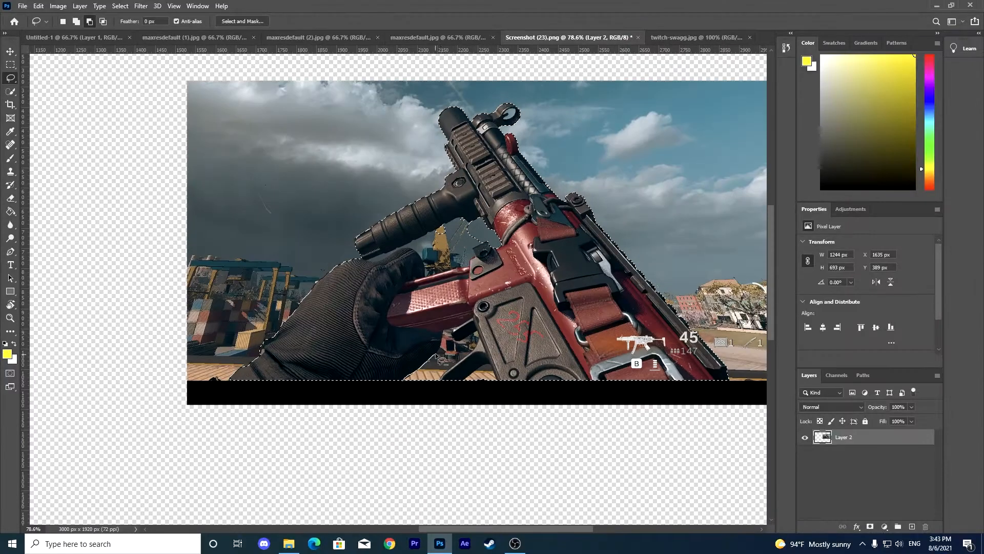
scroll(514, 351, up, 3)
drag(513, 350, 542, 336)
scroll(542, 336, up, 4)
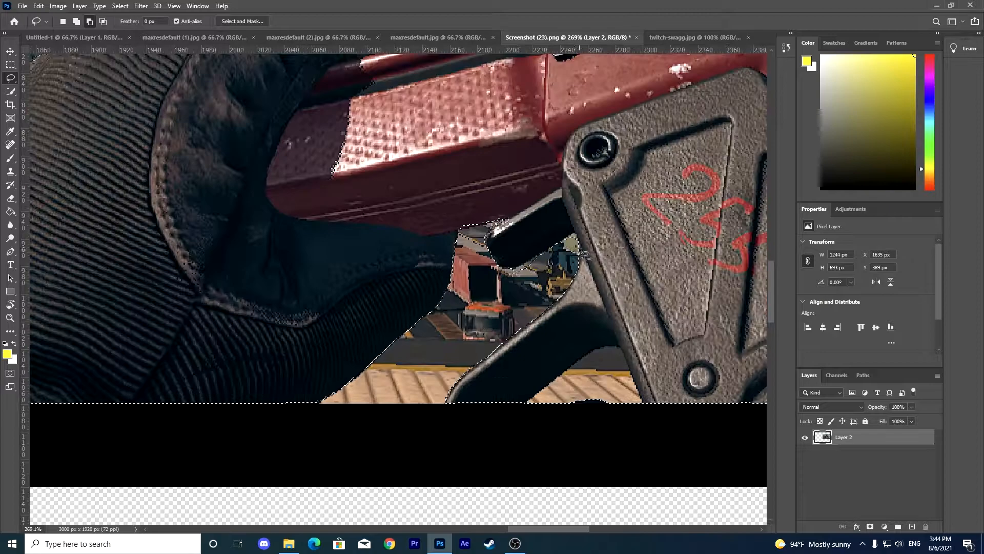
scroll(504, 261, up, 4)
Subtract the background between the foregrip and the glove from the selection with the Polygonal Lasso tool.
scroll(450, 336, down, 5)
scroll(427, 94, down, 3)
key(shift+l)
drag(334, 457, 442, 346)
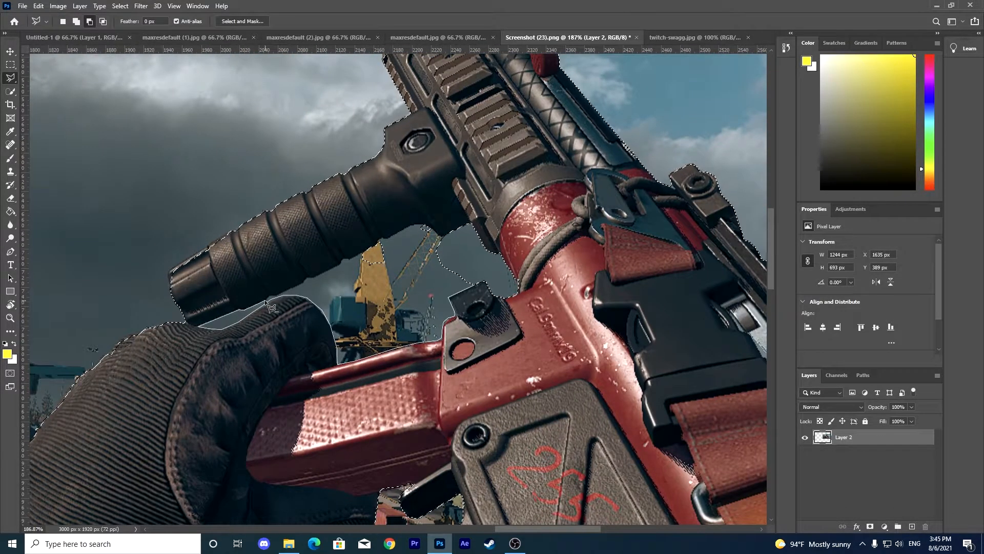
double_click(380, 243)
Correct the selection's edge along the foregrip and the gloved hand by adding areas with the Polygonal Lasso tool.
scroll(308, 267, up, 5)
drag(215, 307, 517, 287)
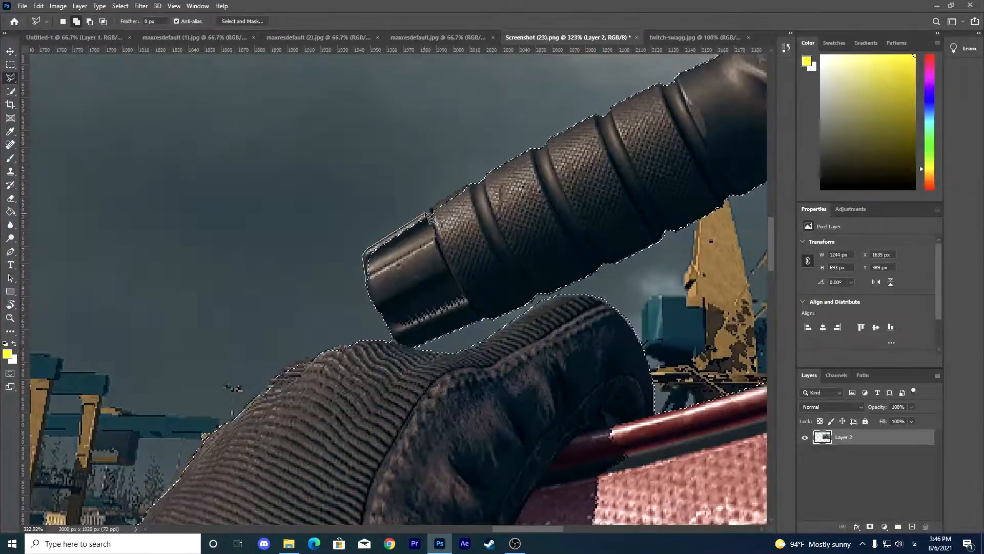
drag(246, 461, 538, 164)
scroll(281, 397, down, 2)
key(shift+l)
key(shift+l)
scroll(436, 259, down, 5)
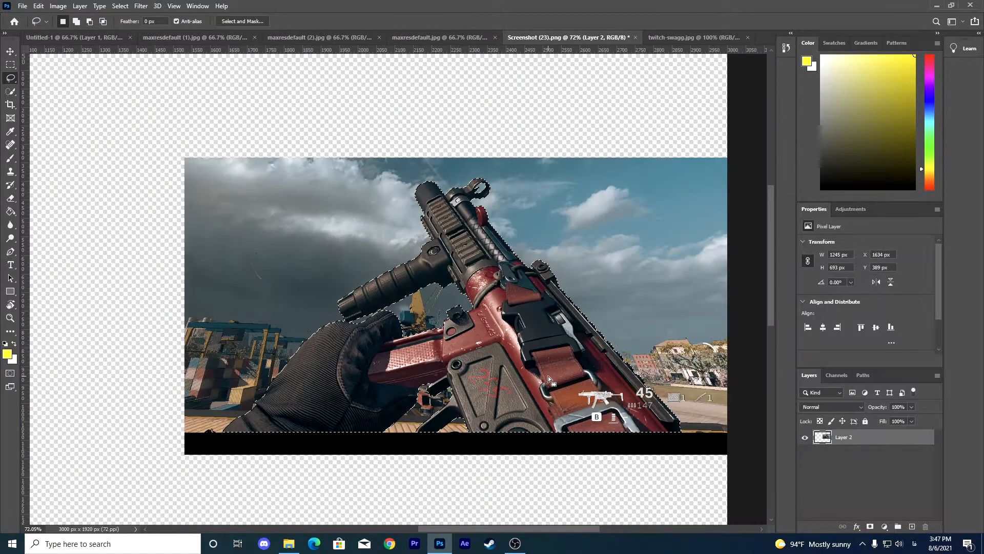
Copy the selected gun and glove to a new layer and delete Layer 2 with its background.
key(ctrl+j)
click(805, 453)
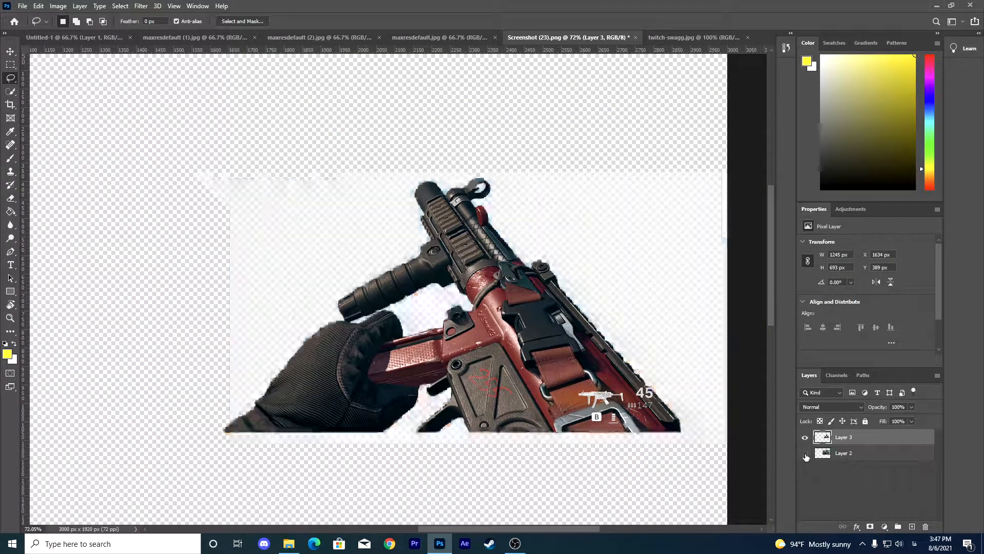
click(851, 454)
key(Delete)
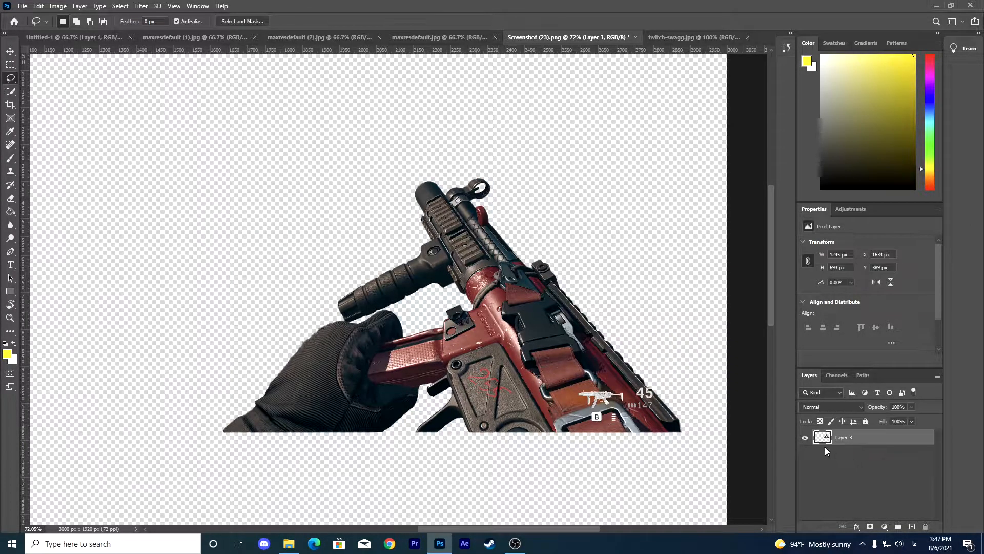
Move the cut-out gun layer from Screenshot (23) into the Untitled-1 document.
click(11, 52)
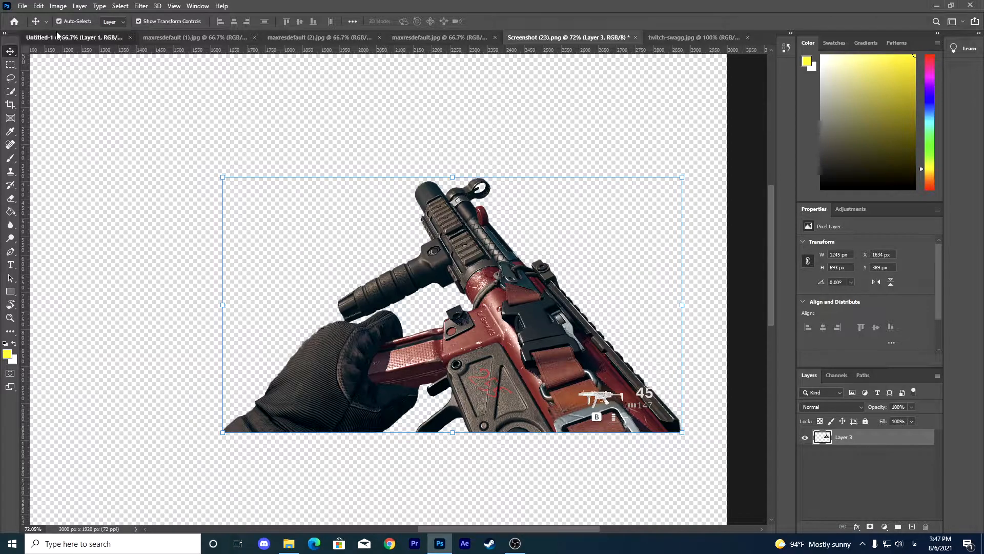
click(58, 36)
click(90, 41)
drag(584, 341, 601, 323)
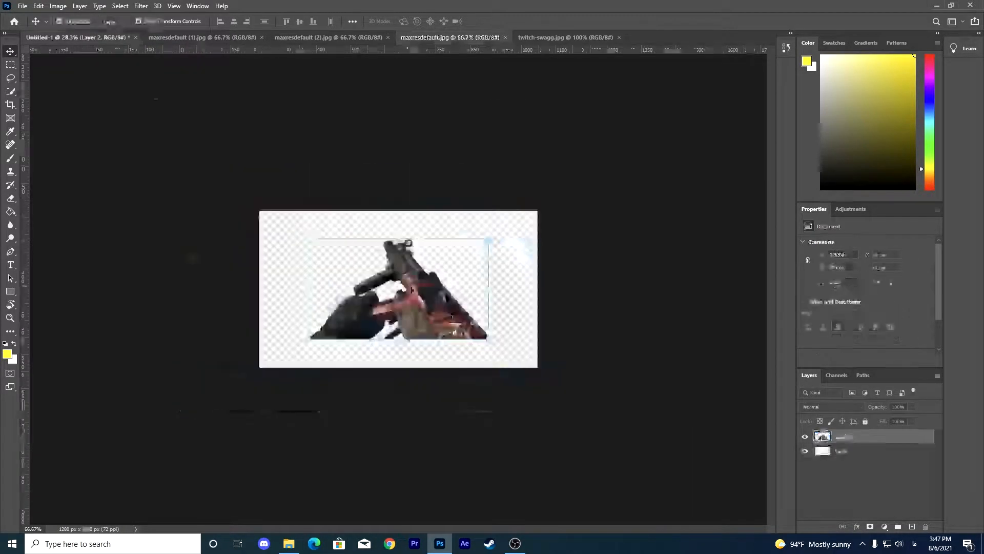
Enlarge the gun layer proportionally and position it in the canvas's lower right, extending past the canvas edges.
drag(538, 363, 628, 395)
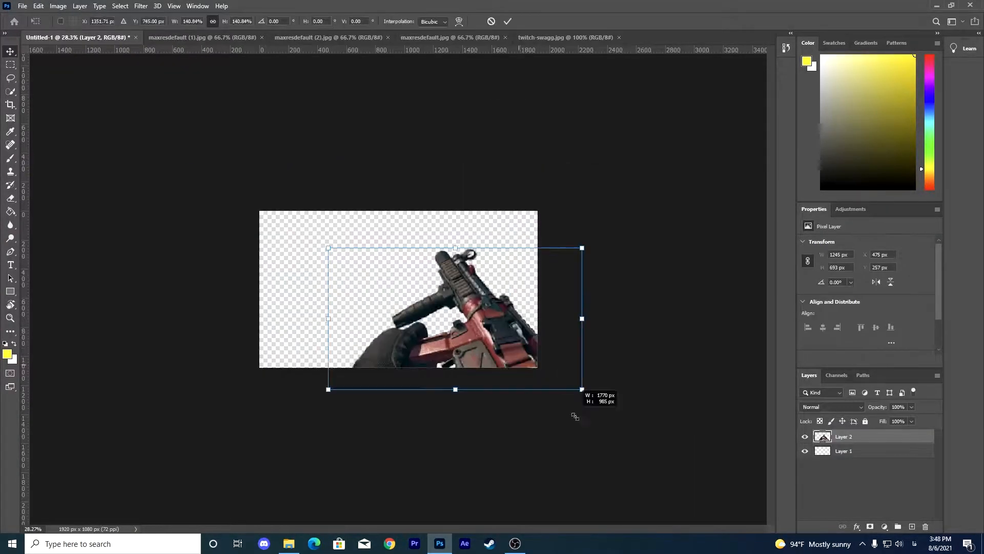
key(Return)
drag(575, 416, 650, 377)
drag(545, 363, 530, 345)
drag(582, 360, 606, 389)
drag(585, 374, 578, 371)
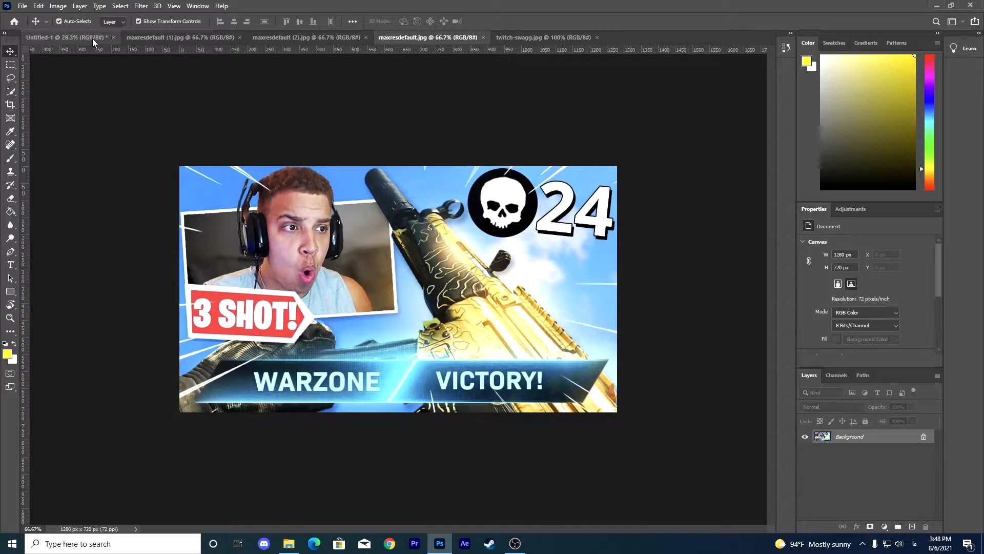
Compare the Untitled-1 composition with the reference thumbnails maxresdefault.jpg and maxresdefault (2).jpg.
click(92, 39)
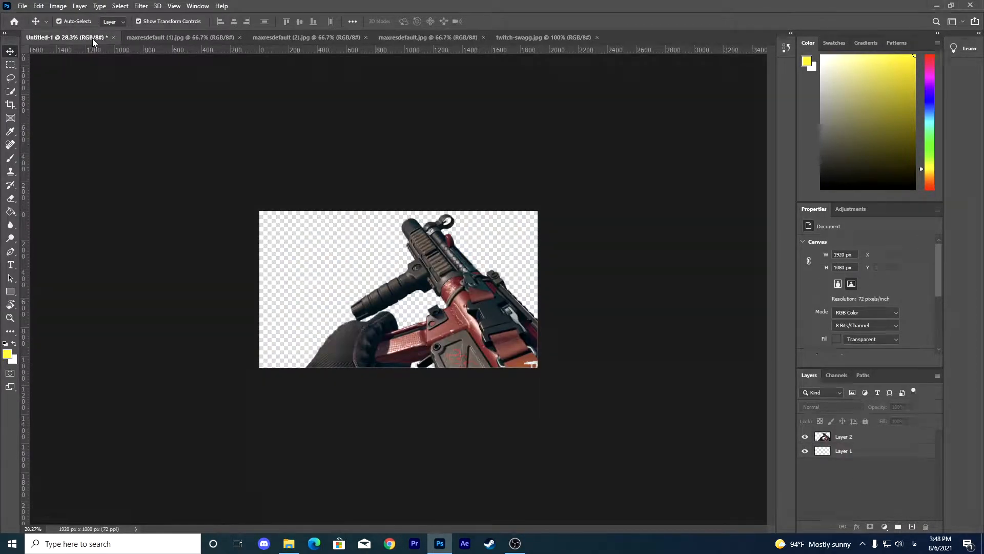
click(384, 36)
click(269, 36)
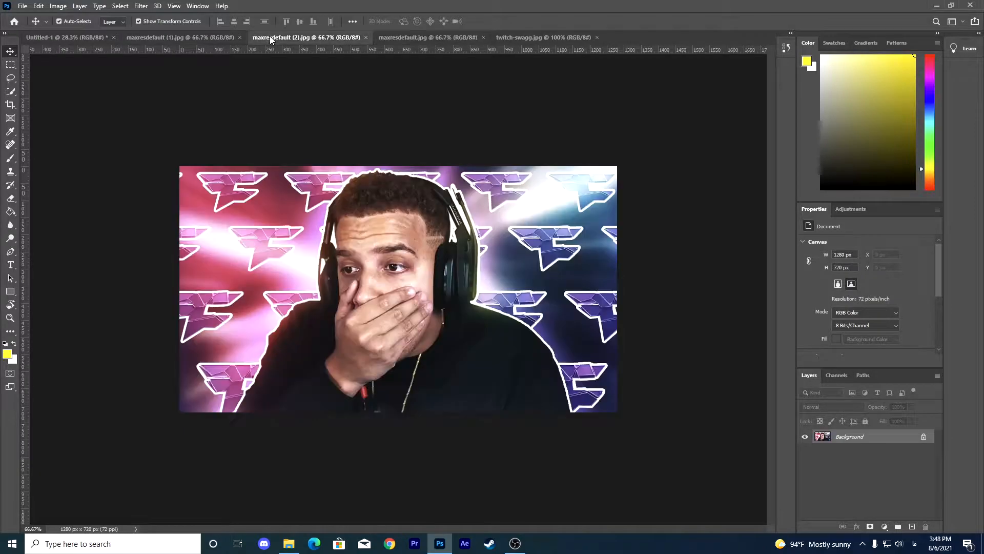
click(410, 38)
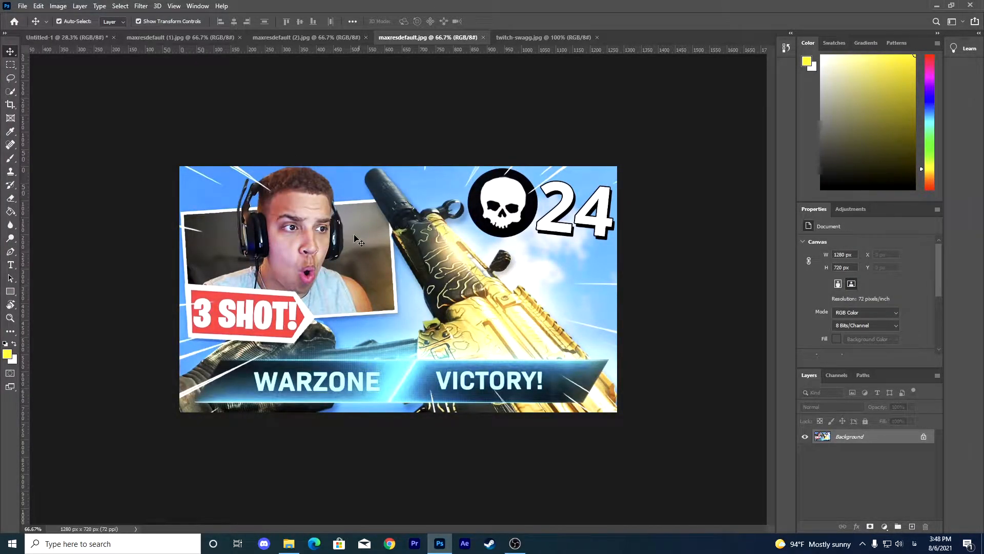
click(260, 37)
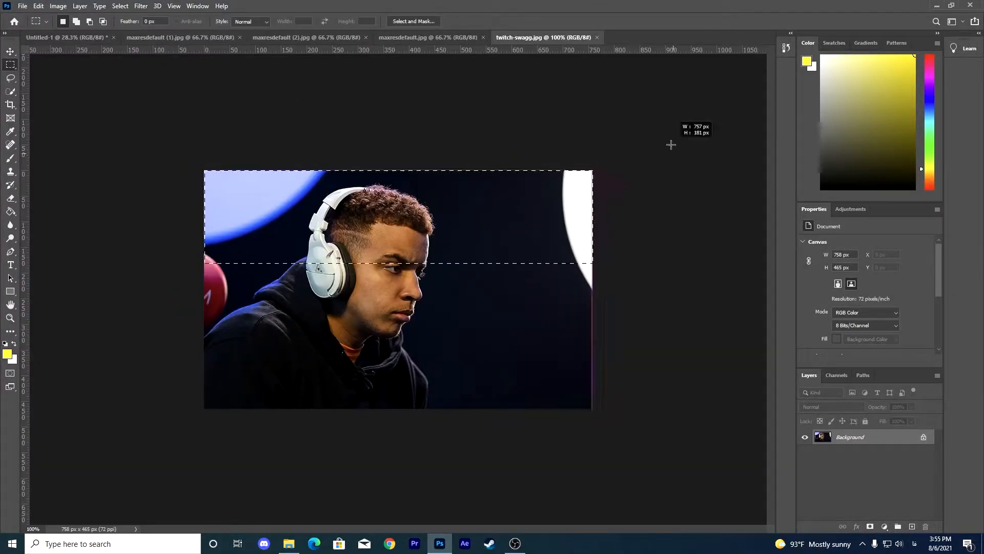
Exclude the head and headphones from the selection across the upper part of twitch-swagg.jpg and delete the background around them.
key(w)
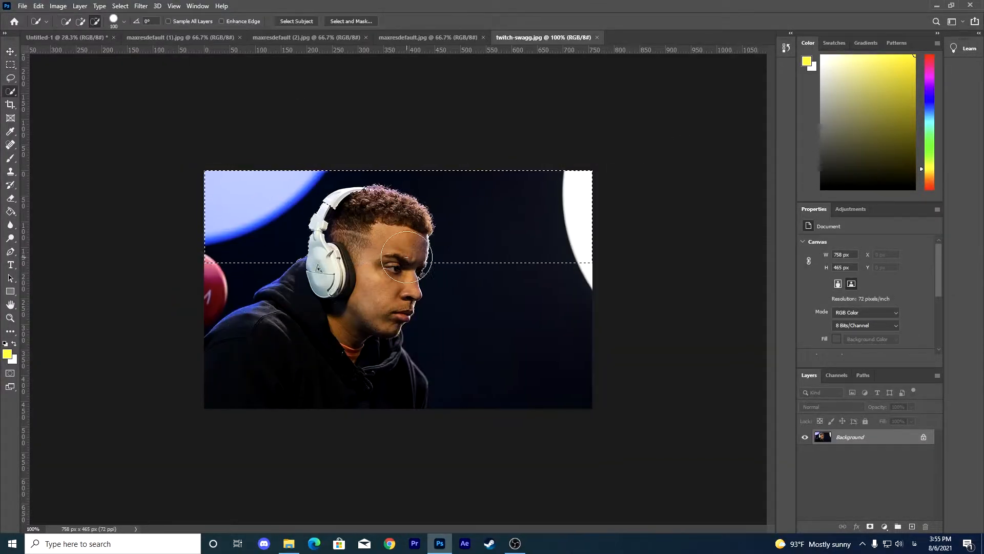
scroll(310, 84, up, 3)
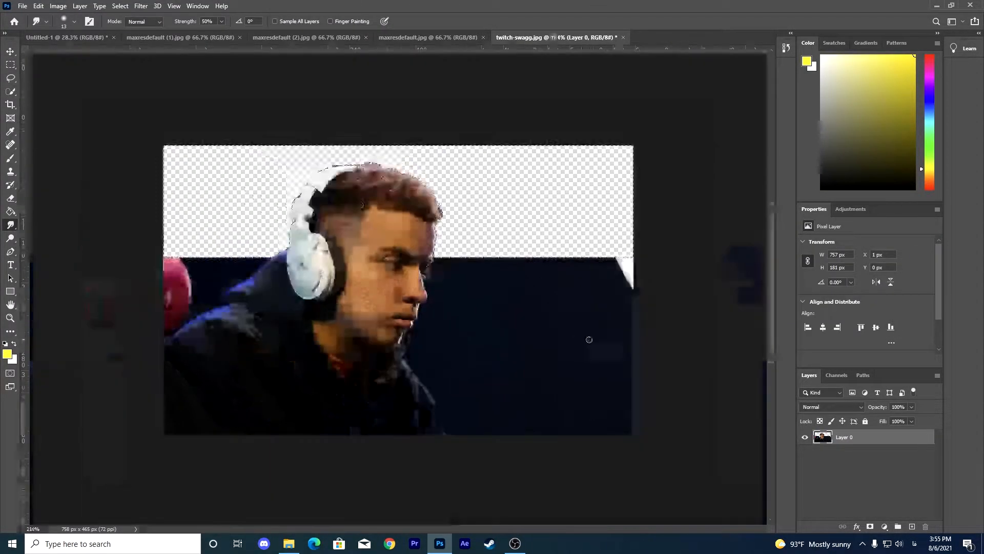
scroll(501, 166, up, 5)
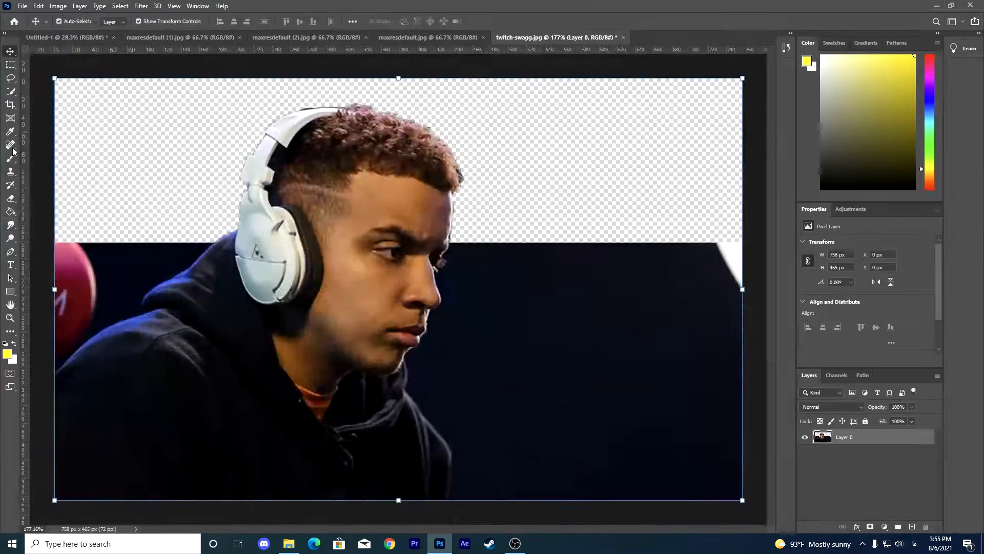
Clean up the cut-out edge around the hair and headband with a smaller Smudge brush.
scroll(501, 165, down, 5)
key(bracketleft)
key(bracketleft)
key(bracketleft)
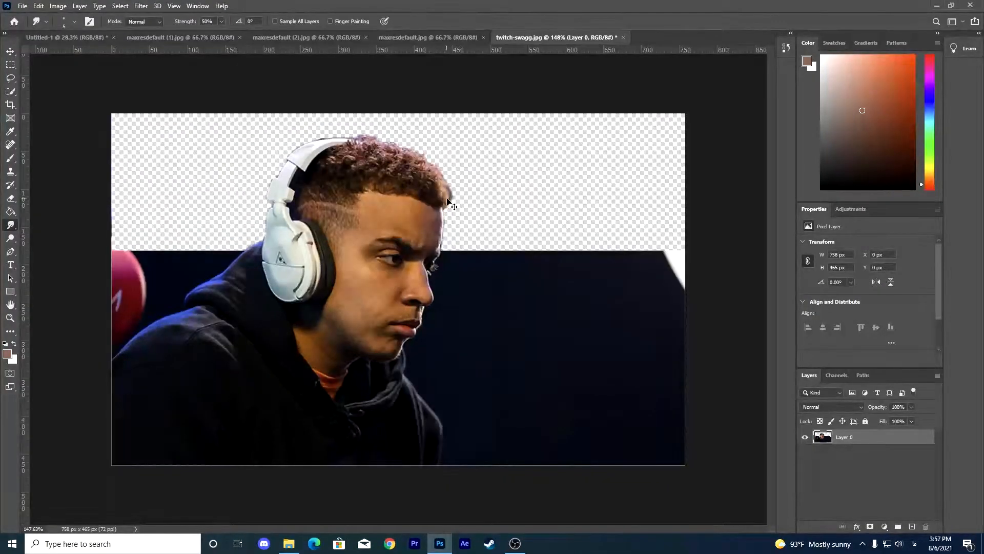
Add an empty layer above Layer 0, then refine the hair edge on Layer 0 with a smaller Smudge brush.
scroll(445, 198, up, 2)
click(912, 526)
click(867, 452)
scroll(410, 152, up, 4)
key(bracketleft)
scroll(384, 171, down, 8)
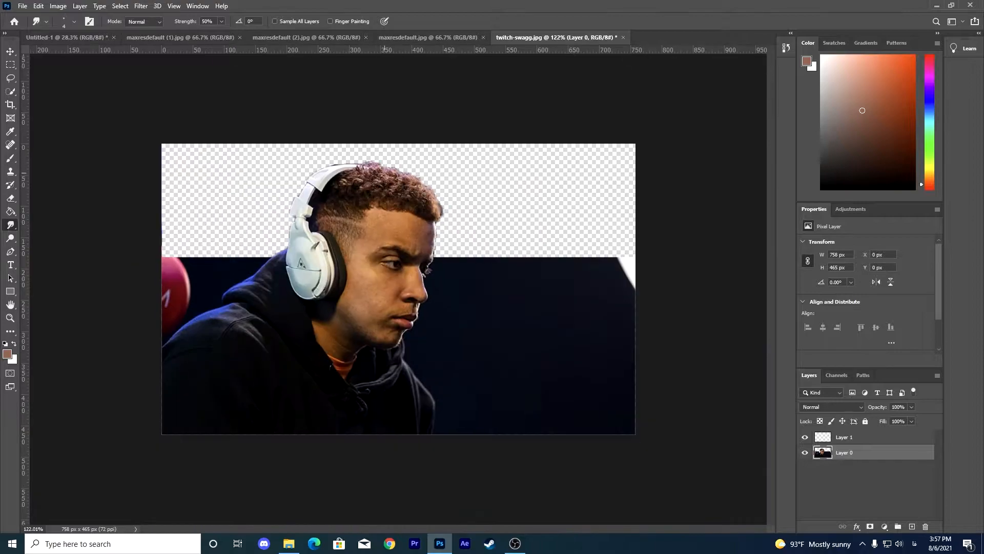
Delete the dark background area beyond the man's front shoulder from Layer 0 using a rectangular selection.
scroll(385, 170, down, 2)
key(v)
key(m)
drag(462, 235, 563, 390)
key(Delete)
Select the man on Layer 0 with Select Subject and copy him to a new layer.
key(w)
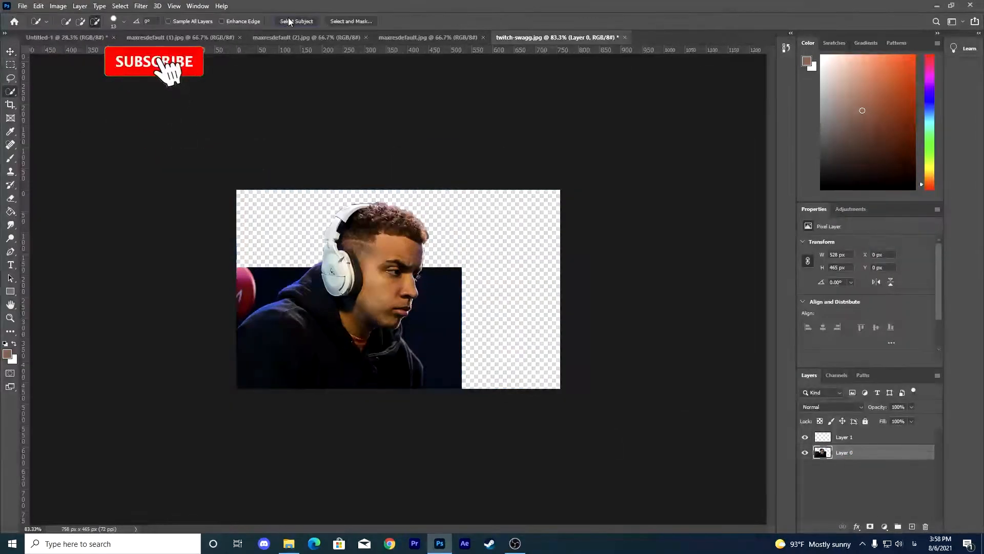
click(292, 21)
key(ctrl+j)
Clear the part of Layer 0 above the dark rectangle using a rectangular selection, then deselect.
click(860, 471)
drag(223, 257, 539, 166)
key(ctrl+d)
key(v)
Add a white border around the rectangular photo background on Layer 0 with a layer style.
double_click(873, 467)
click(857, 191)
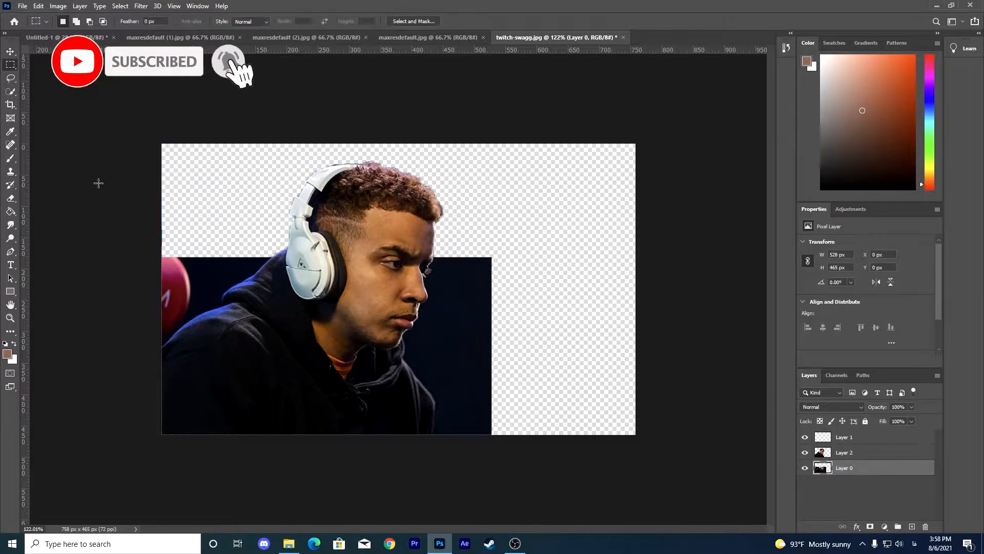
double_click(874, 467)
click(544, 241)
click(665, 266)
click(647, 140)
key(Return)
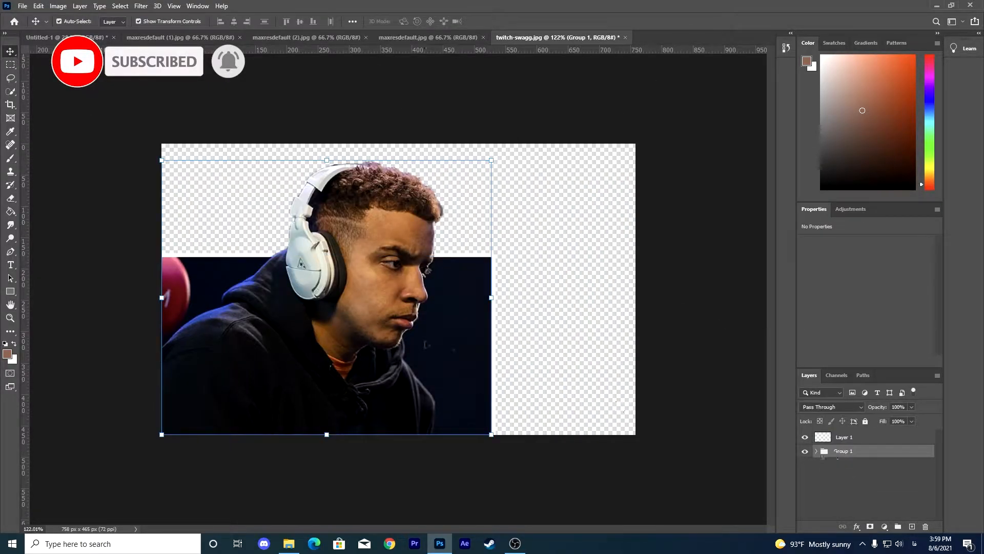
Merge Group 1 into a single layer and move it into the Untitled-1 document.
drag(353, 287, 424, 39)
key(Escape)
key(ctrl+e)
drag(850, 452, 294, 222)
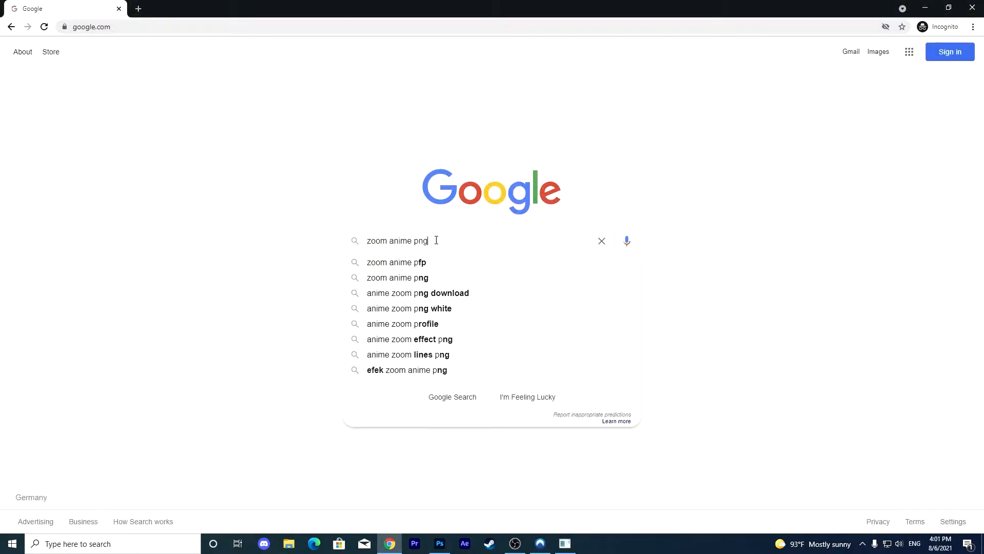
Search Google Images for "zoom anime png", filter the results by comic, and open the black radial speed-lines image.
key(Return)
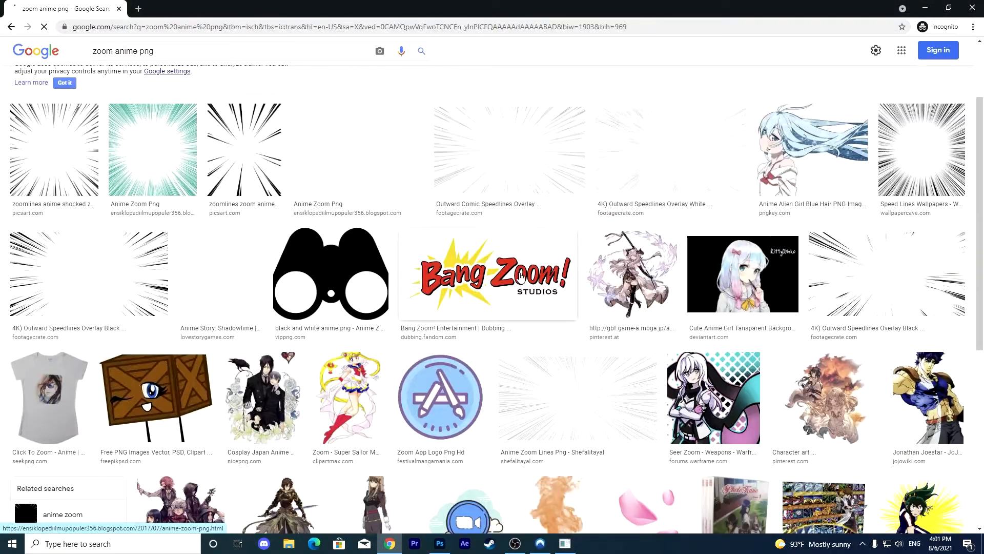
scroll(476, 273, up, 3)
click(904, 138)
scroll(728, 246, down, 3)
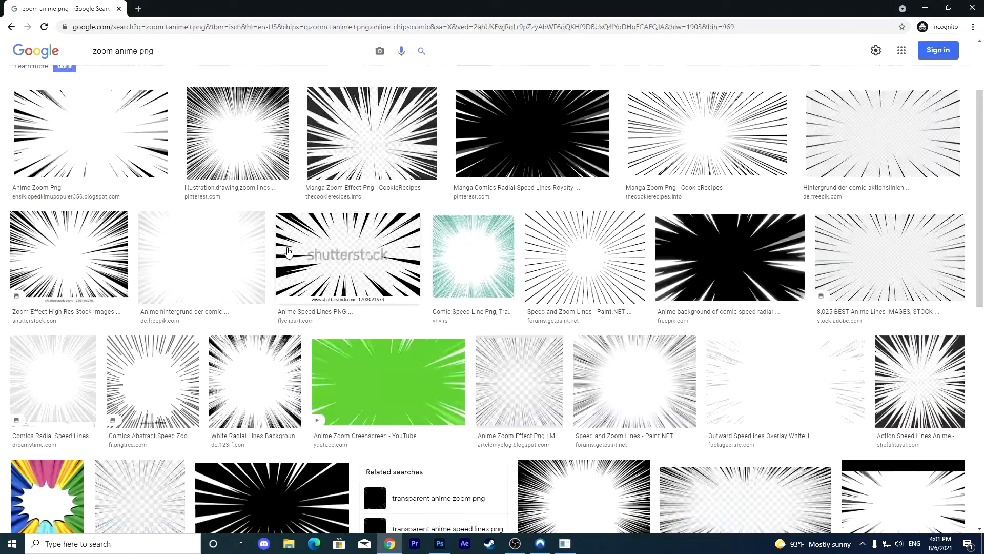
click(720, 251)
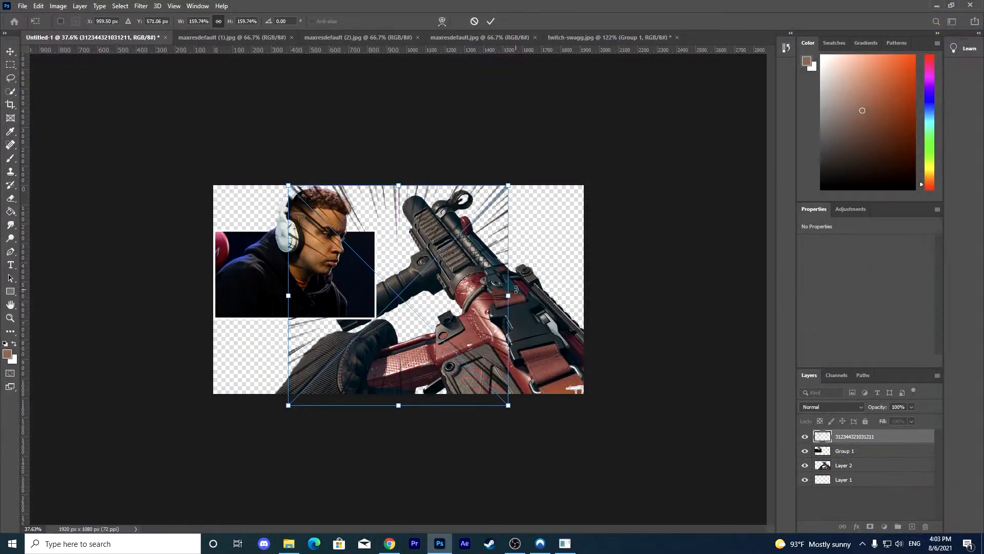
drag(288, 295, 176, 296)
drag(388, 405, 388, 427)
drag(388, 185, 387, 125)
drag(176, 276, 140, 276)
drag(600, 276, 657, 275)
drag(399, 428, 398, 442)
scroll(399, 443, down, 4)
drag(563, 285, 547, 286)
key(Return)
click(839, 504)
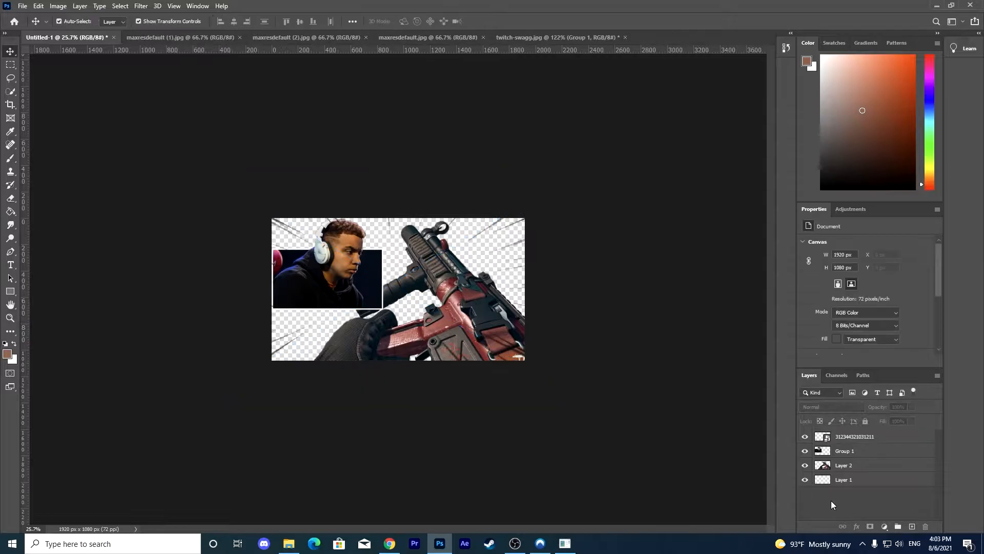
double_click(897, 436)
click(520, 240)
click(666, 265)
click(676, 263)
click(880, 153)
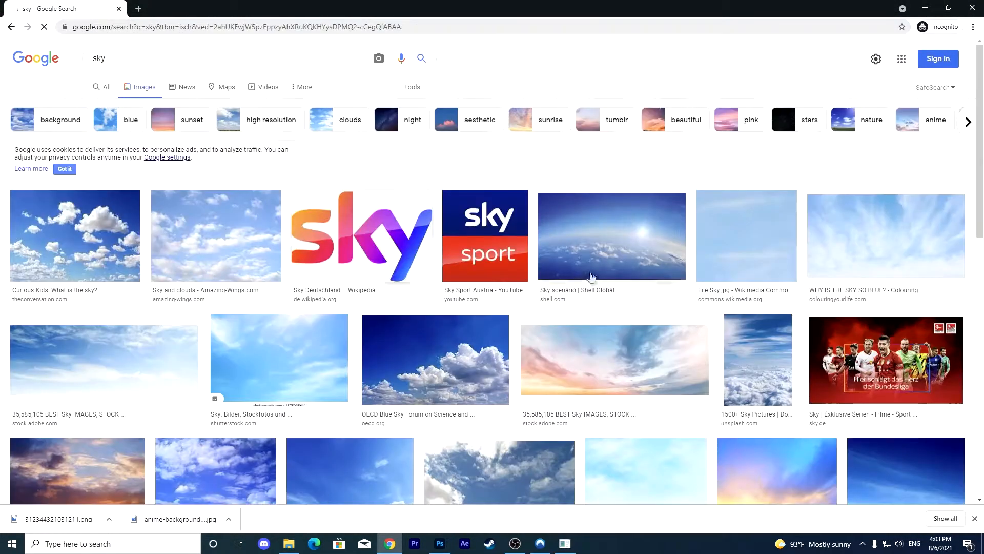
Copy the OECD blue sky image from the Google Images results for "sky" and paste it into the Untitled-1 document in Photoshop.
scroll(429, 268, down, 2)
click(428, 268)
scroll(450, 282, down, 4)
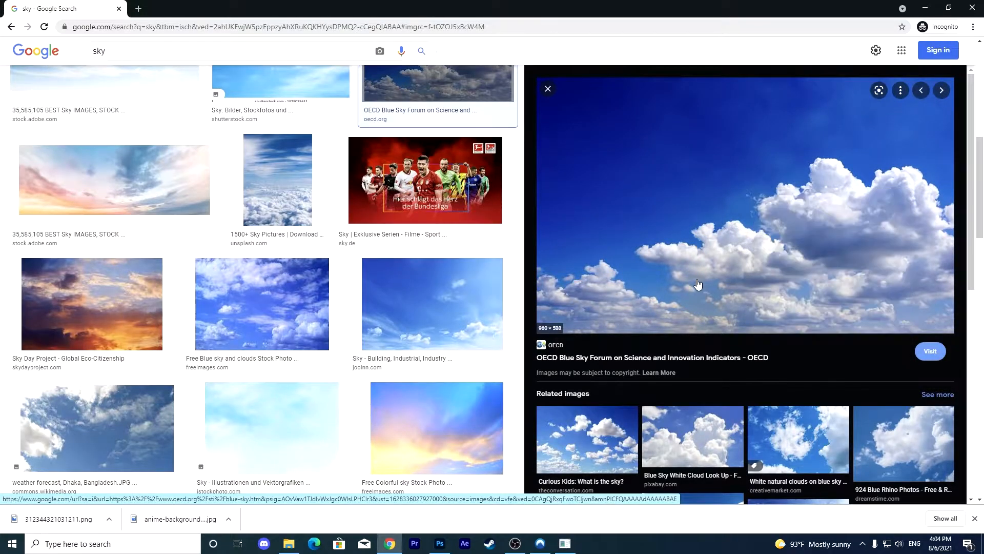
right_click(677, 154)
click(703, 272)
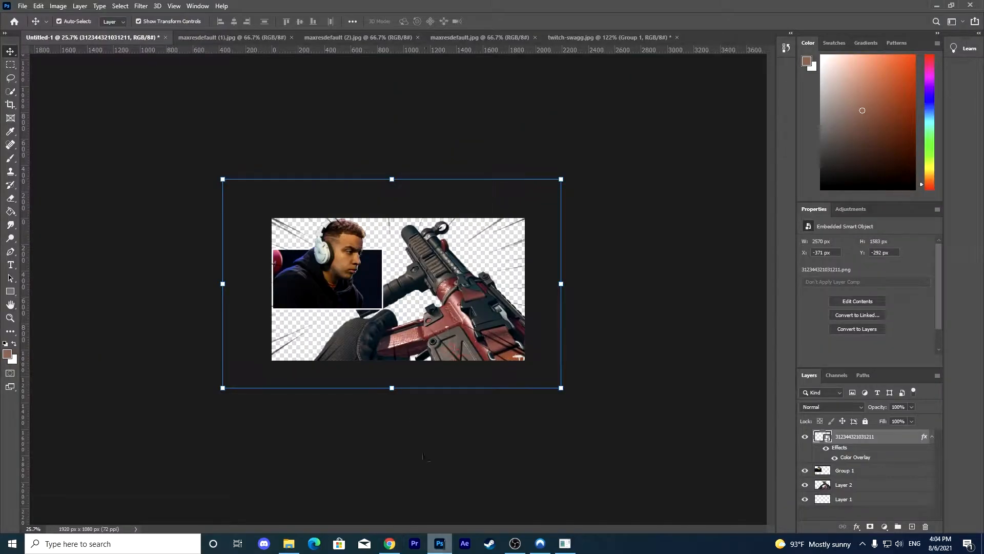
key(ctrl+v)
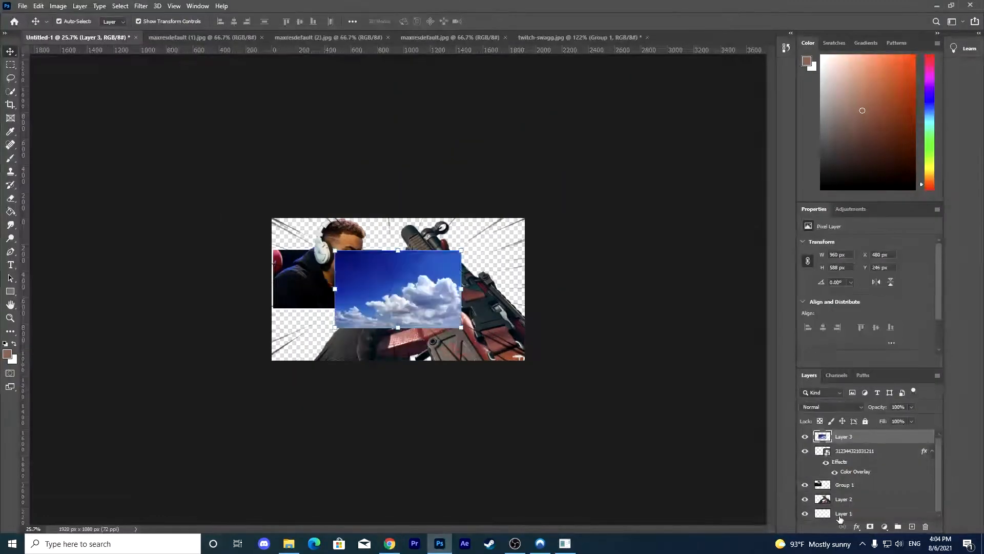
Move the sky layer below the gun layer and enlarge it to about 2486 × 1523 px to cover the canvas.
drag(844, 436, 844, 506)
drag(397, 327, 398, 393)
drag(398, 250, 398, 200)
drag(398, 393, 397, 401)
scroll(405, 207, down, 4)
key(Return)
Blur the sky layer with a Gaussian Blur of 26.3 pixels radius.
click(141, 6)
mouse_move(154, 122)
click(289, 161)
drag(591, 247, 601, 246)
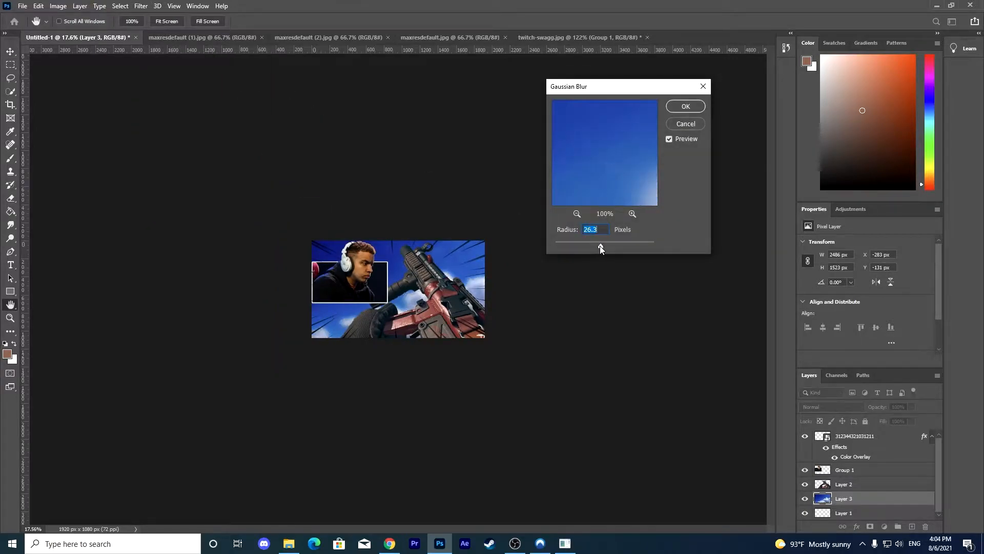
key(Return)
click(432, 38)
click(67, 37)
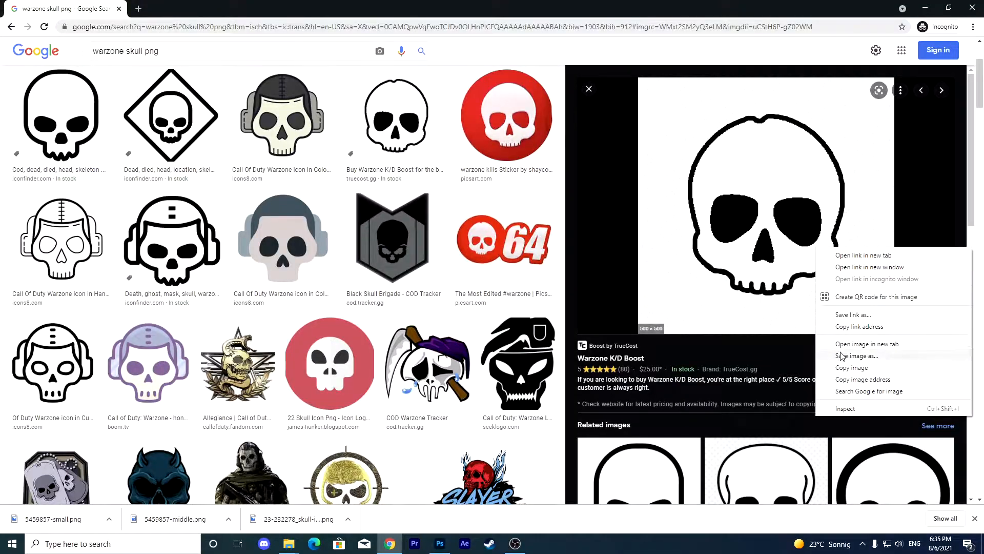
Save the Warzone K/D Boost skull image as u.png in New folder and show the file in its folder.
click(841, 356)
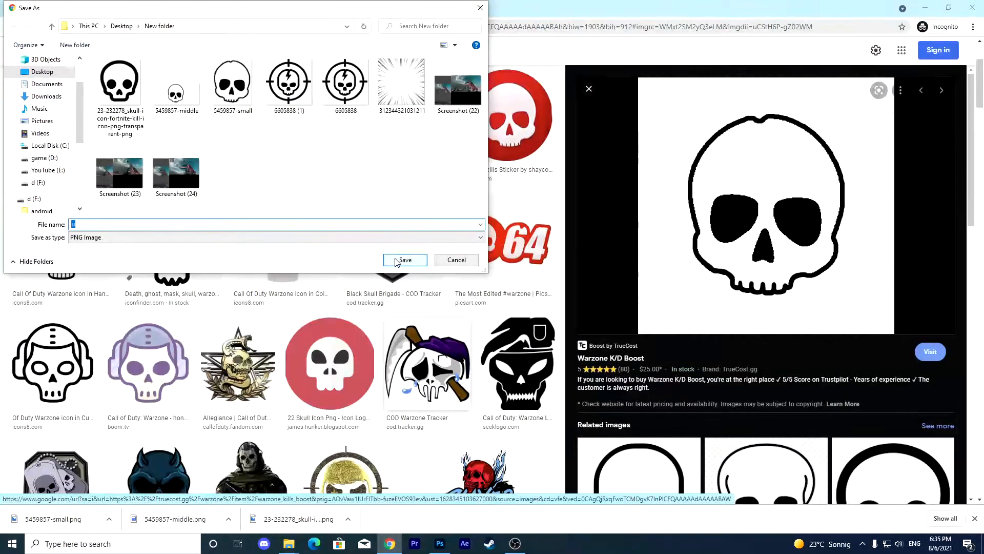
key(Return)
click(110, 519)
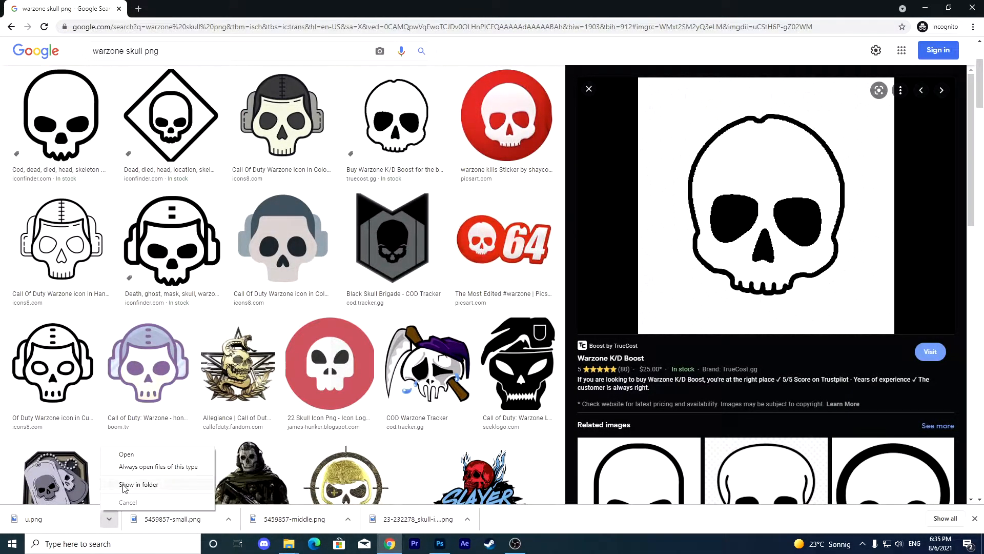
click(128, 487)
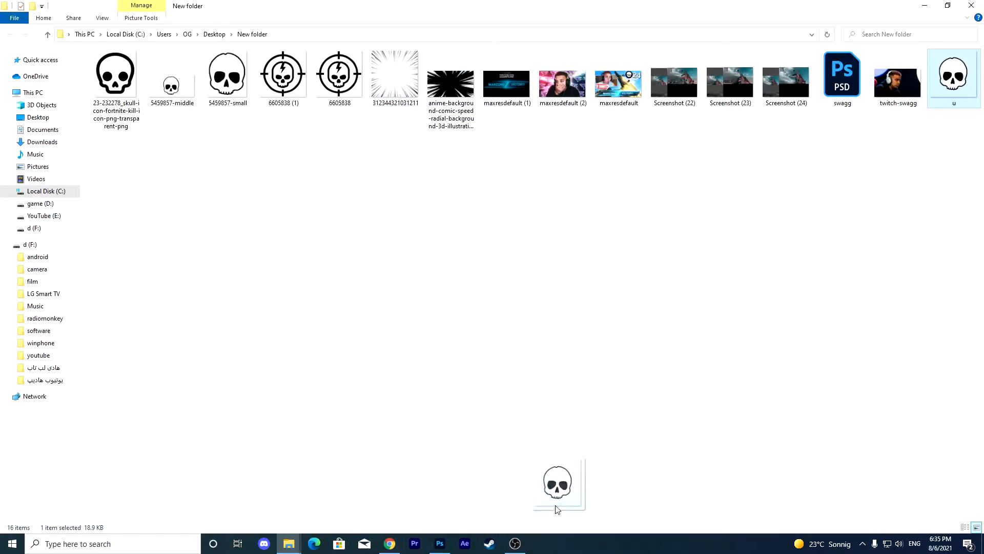
Place the skull image u.png in swagg.psd in Photoshop, scaling it beside the gun's front sight.
drag(440, 547, 587, 202)
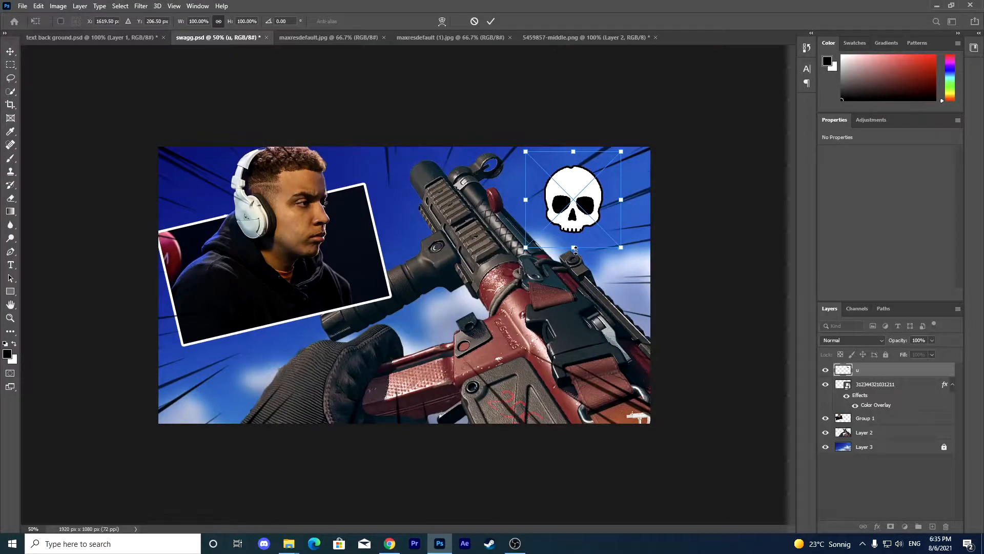
drag(575, 250, 574, 254)
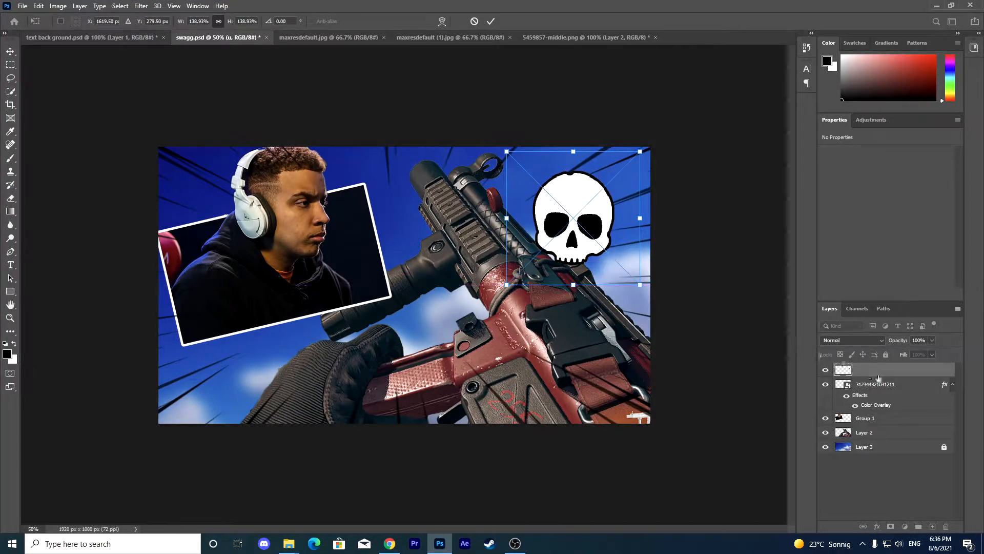
key(Return)
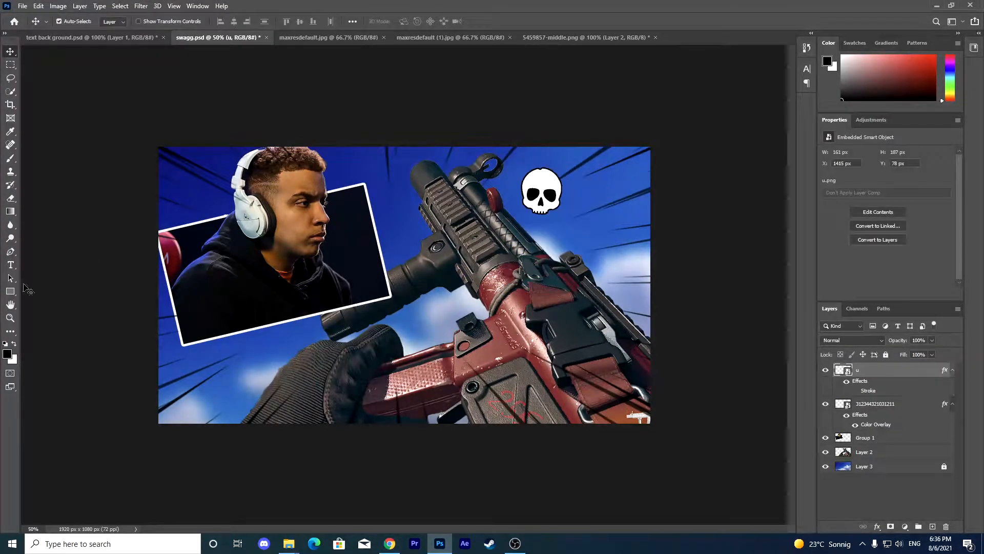
Draw a black ellipse about 200 × 222 px around the skull and move its layer below the skull layer.
click(11, 292)
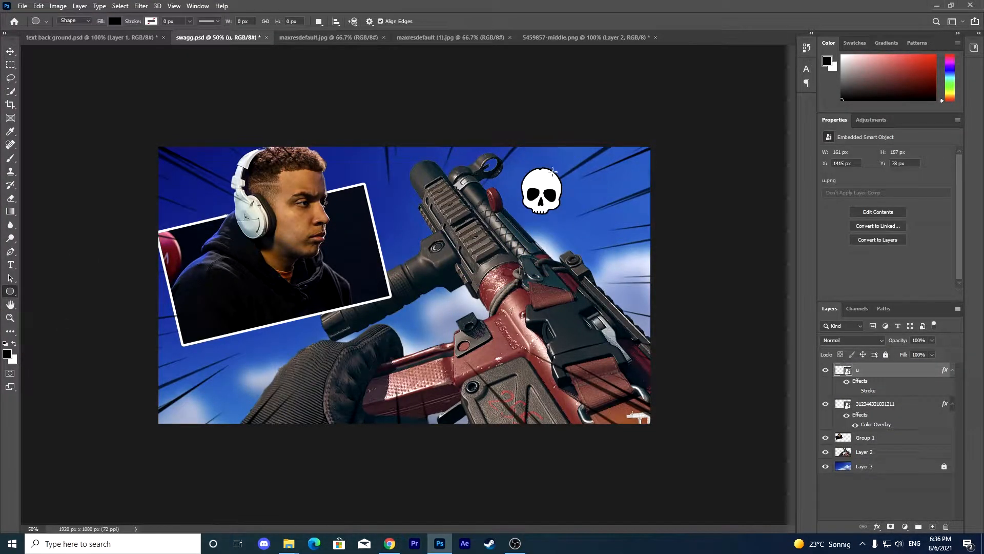
drag(569, 218, 567, 220)
drag(866, 370, 861, 384)
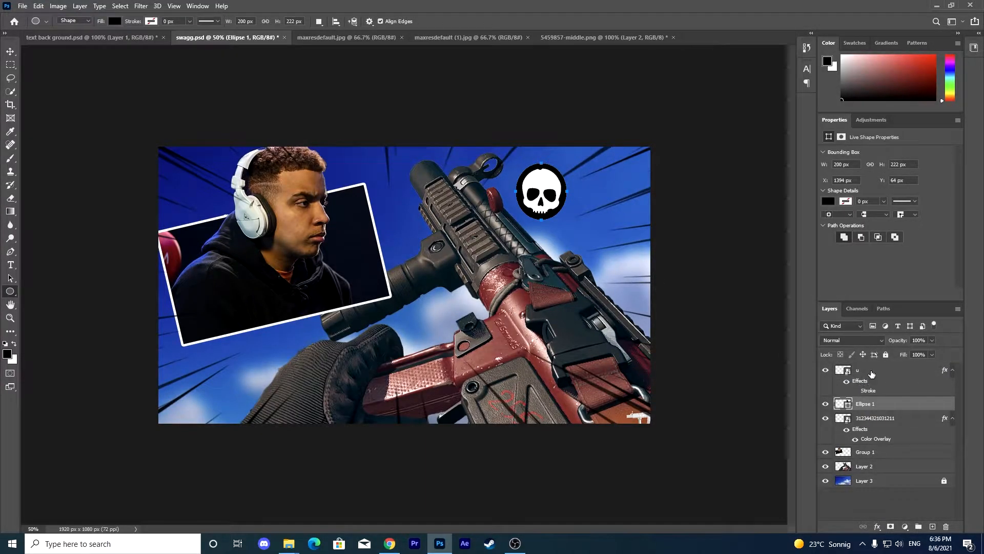
Group the skull and ellipse layers and enlarge the group near the canvas's upper edge.
ctrl+click(872, 374)
key(ctrl+g)
key(ctrl+t)
drag(568, 220, 579, 233)
drag(559, 199, 551, 189)
click(648, 304)
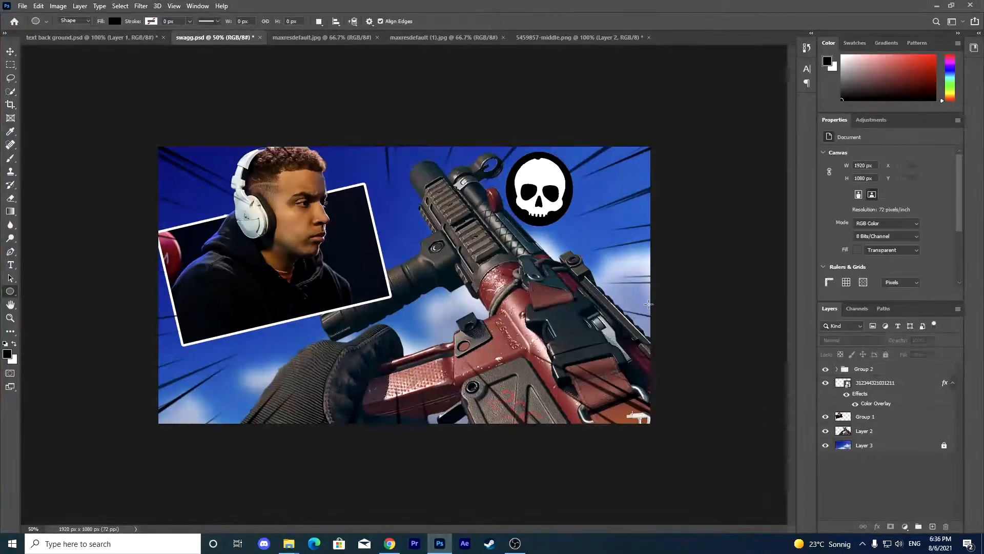
Add the white text "24" beside the skull badge in Burbank Big Regular Bold at 292 pt.
click(312, 38)
click(220, 40)
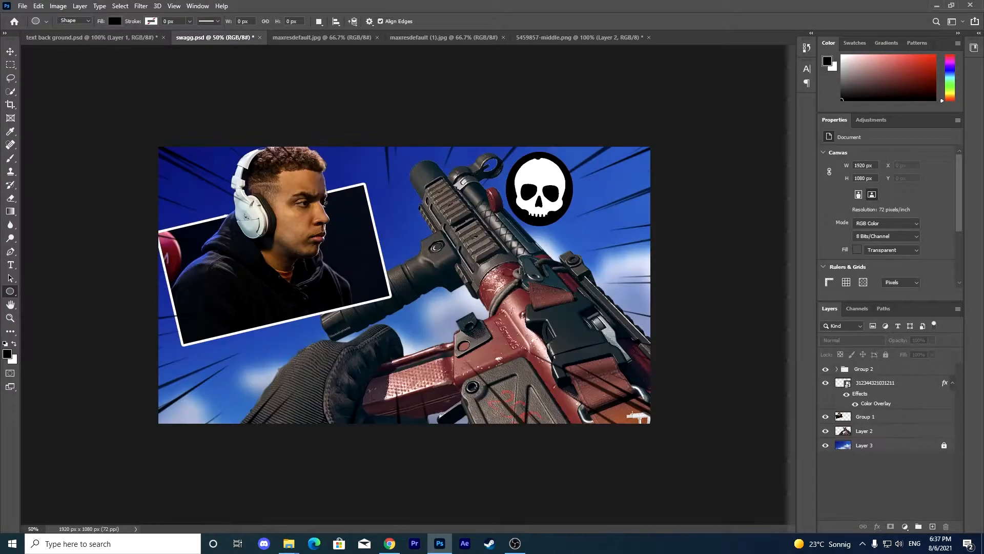
key(t)
click(609, 233)
text(24)
key(ctrl+a)
drag(826, 253, 938, 252)
click(11, 52)
drag(610, 208, 613, 192)
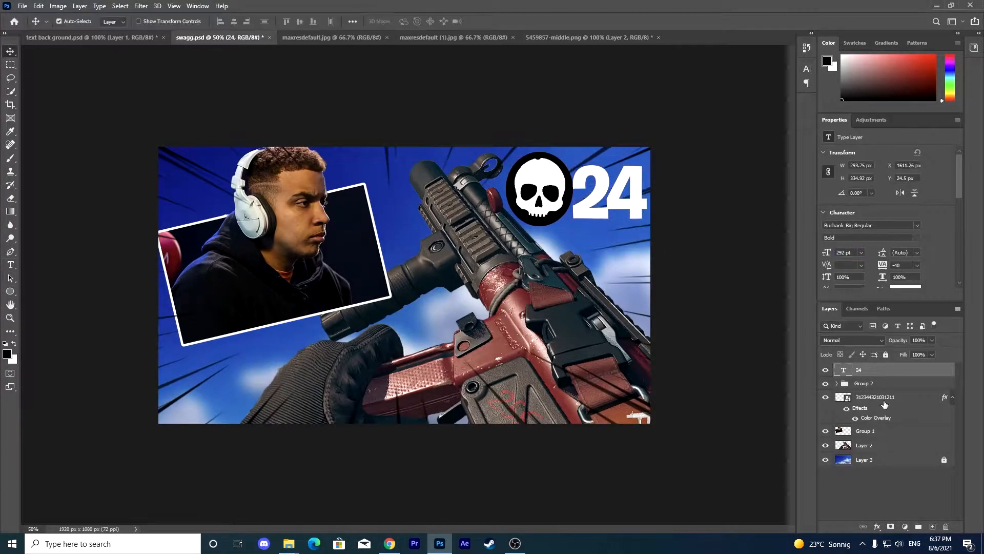
Shrink the skull badge group slightly and shift it away from the 24 text.
click(884, 383)
key(ctrl+t)
drag(552, 192, 549, 192)
drag(570, 226, 564, 218)
Add a black drop shadow to the 24 text with 18 px distance, 13% spread and 0 px size.
click(915, 372)
double_click(914, 373)
click(84, 283)
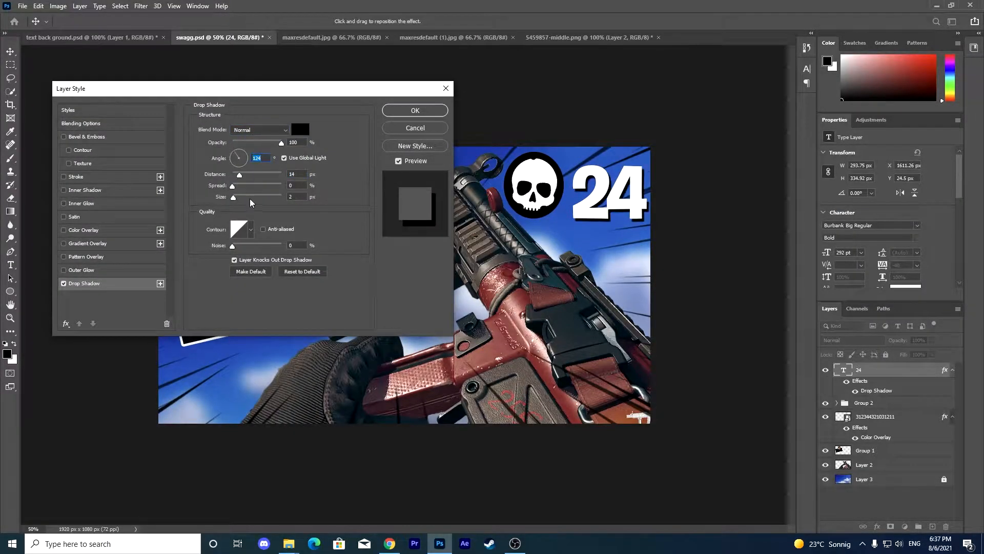
drag(238, 201, 232, 199)
drag(232, 186, 248, 190)
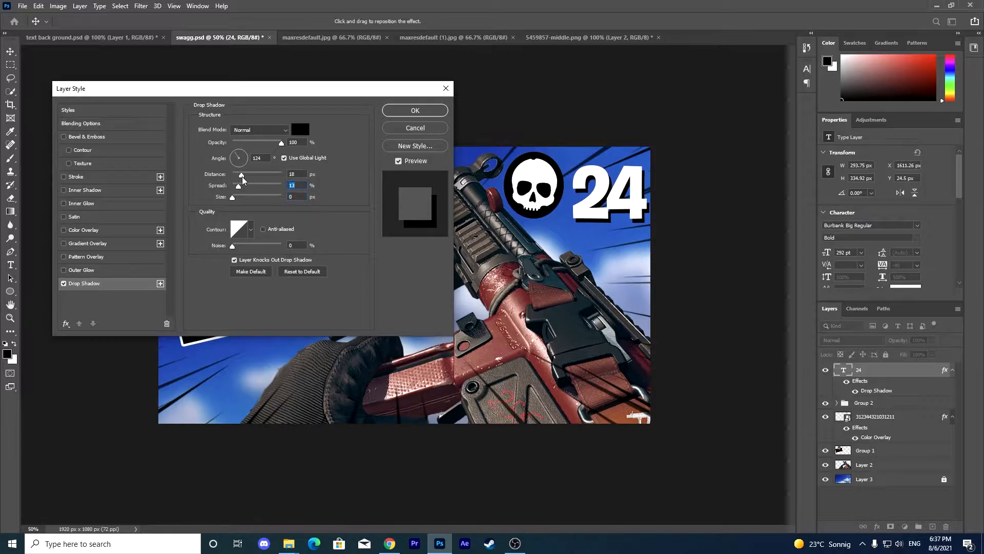
click(415, 110)
Add a black outer glow in Normal mode at 100% opacity to the 24 text, leaving the stroke and overlay effects off.
click(309, 40)
click(231, 39)
double_click(910, 371)
click(63, 243)
click(64, 256)
click(63, 257)
click(64, 269)
click(64, 270)
click(103, 178)
drag(249, 128, 238, 128)
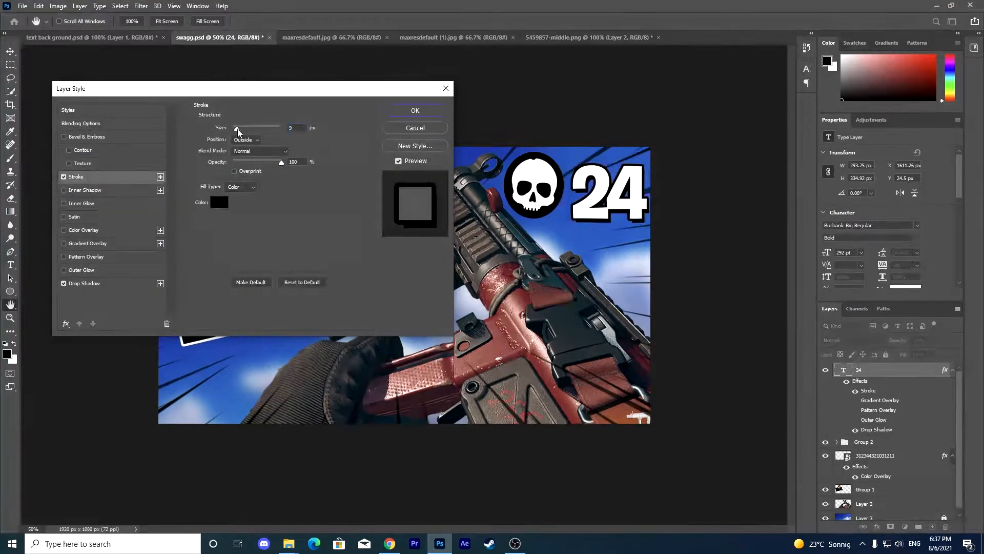
click(64, 177)
click(65, 191)
click(64, 190)
click(81, 269)
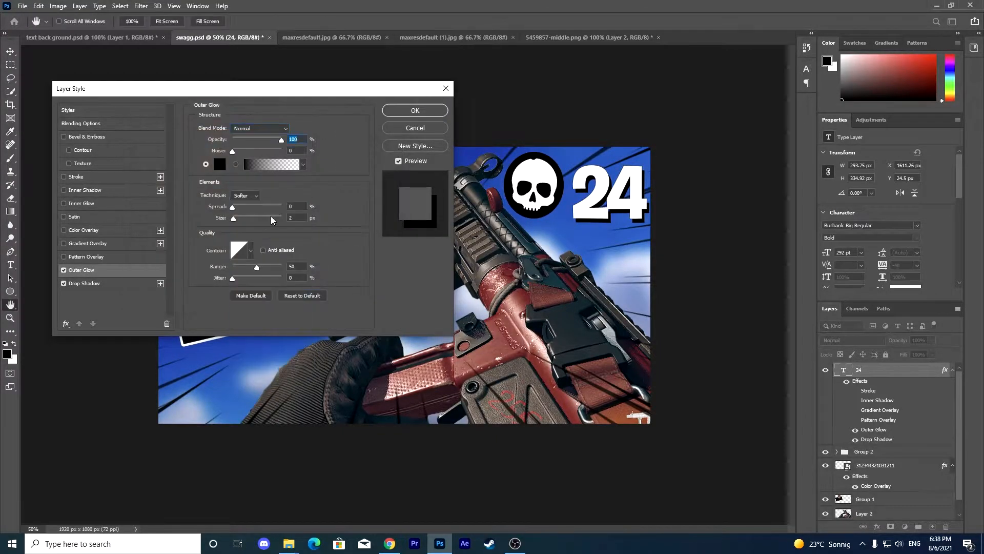
click(415, 110)
Rotate the 24 text slightly clockwise to match the reference thumbnail.
click(325, 38)
click(220, 38)
key(ctrl+t)
drag(647, 156, 649, 166)
key(Return)
click(480, 104)
click(342, 39)
click(212, 38)
Place the framed portrait's layer below the gun layer, then rotate and reposition the portrait slightly.
click(309, 37)
click(206, 41)
drag(880, 460, 880, 481)
key(ctrl+t)
drag(398, 136, 407, 146)
drag(308, 230, 311, 237)
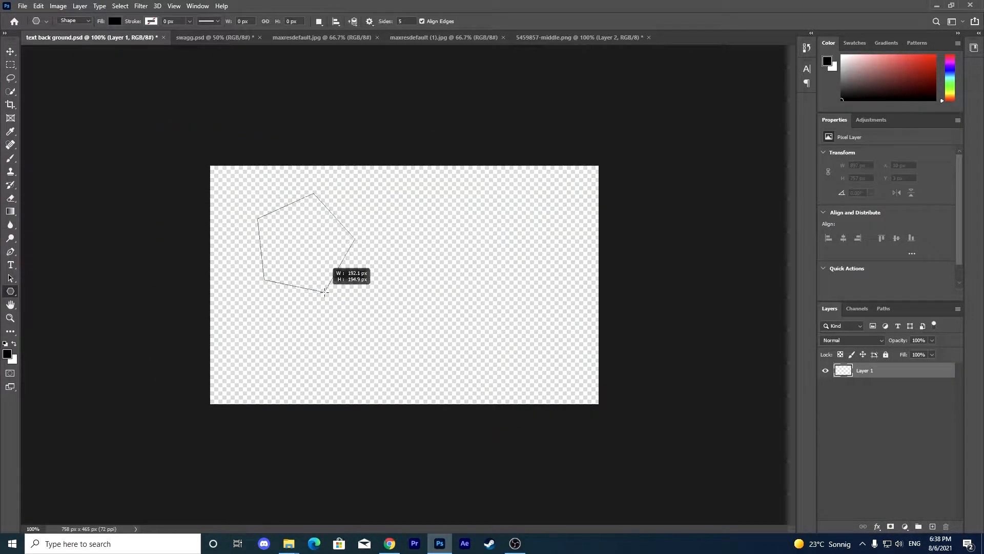
Draw a black five-sided polygon in text back ground.psd and flatten it to roughly half its height.
drag(328, 256, 359, 297)
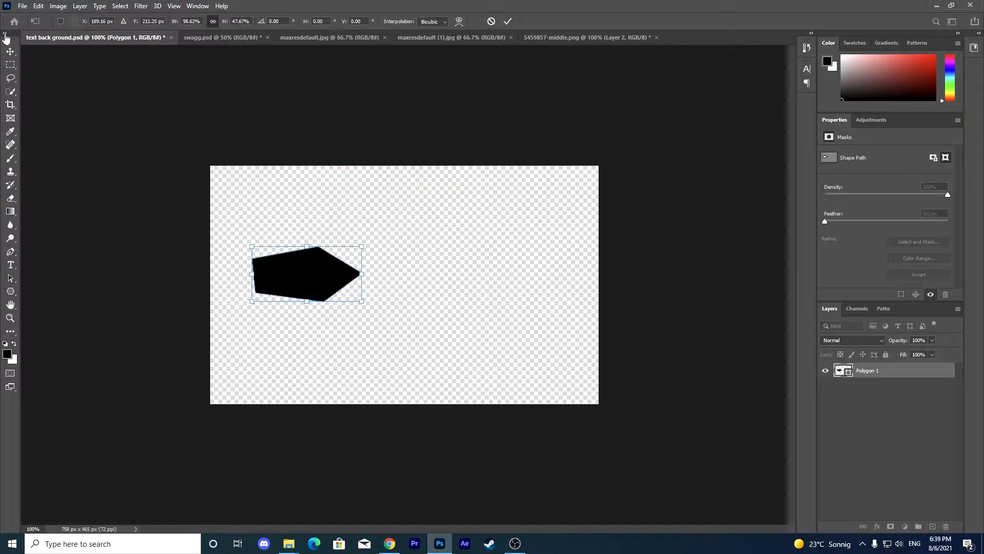
drag(373, 276, 363, 275)
key(Return)
Colour the pentagon red and put a slightly enlarged white copy of it underneath as a border.
key(ctrl+j)
double_click(843, 370)
drag(867, 370, 866, 394)
key(ctrl+t)
drag(339, 301, 340, 303)
drag(372, 273, 370, 273)
key(Return)
double_click(839, 370)
click(364, 123)
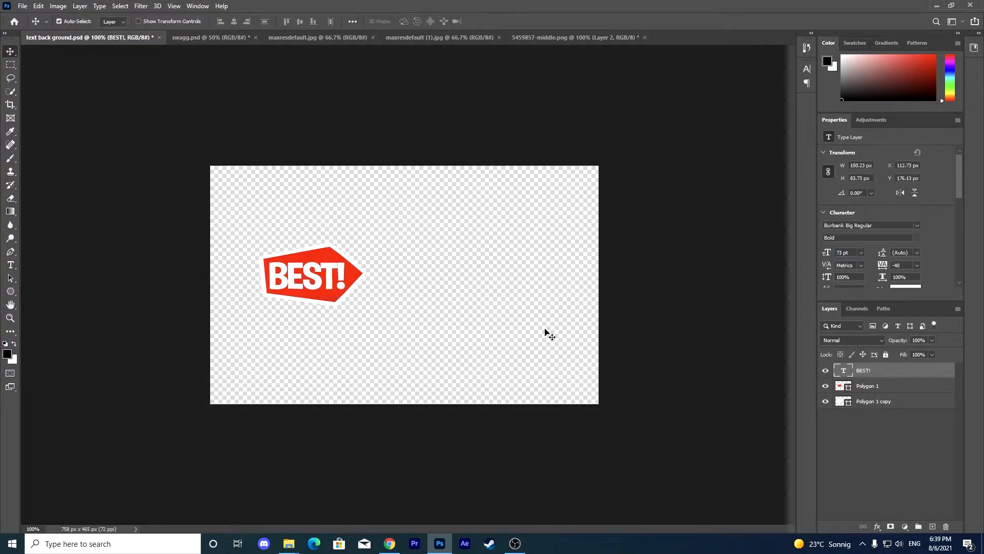
key(v)
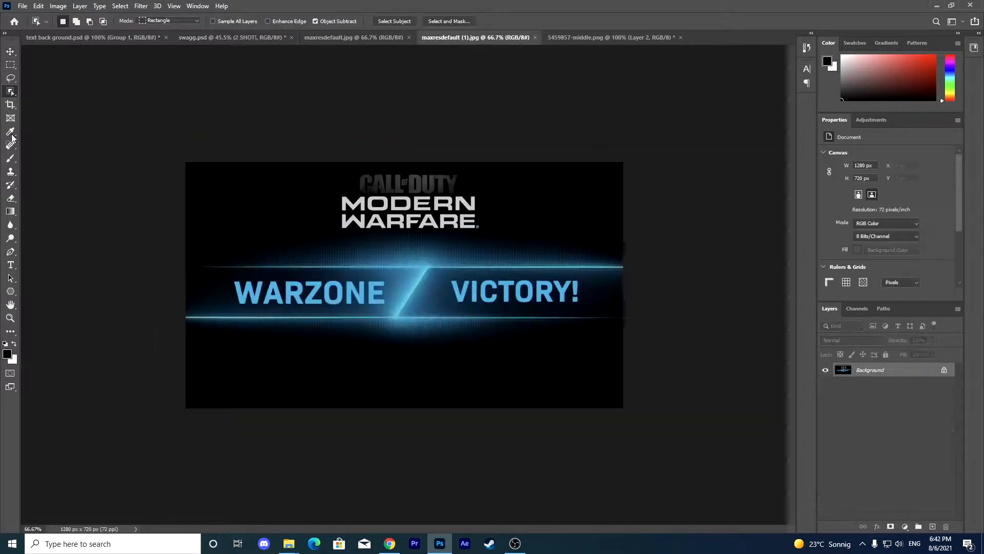
Isolate the glowing WARZONE VICTORY! strip of maxresdefault (1).jpg on its own layer without the background.
click(10, 66)
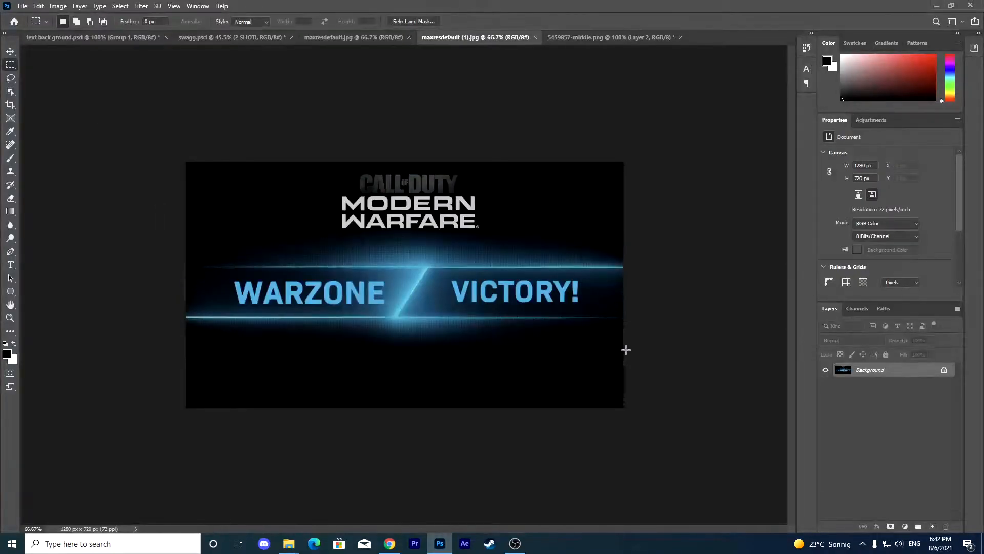
drag(624, 348, 590, 349)
drag(186, 288, 166, 231)
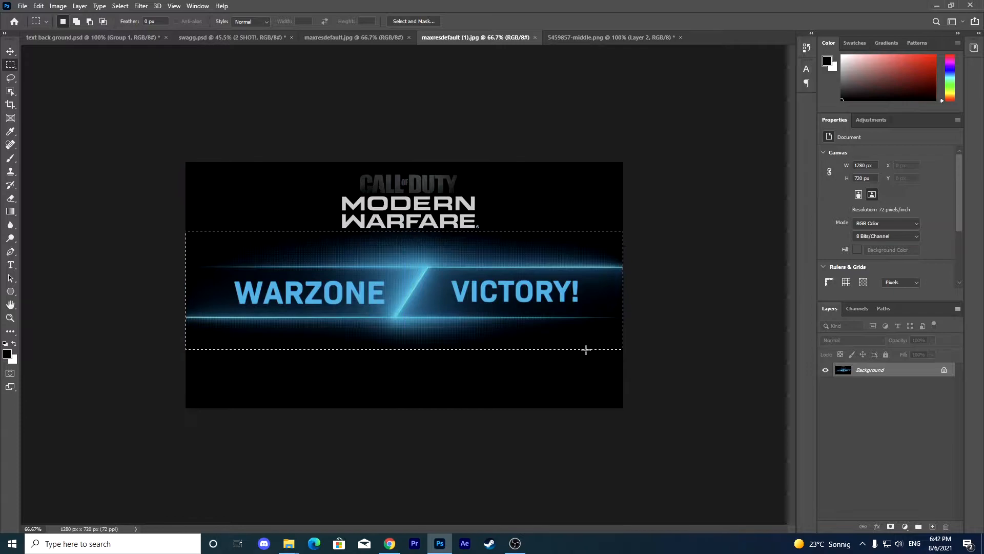
key(ctrl+j)
click(943, 384)
key(Delete)
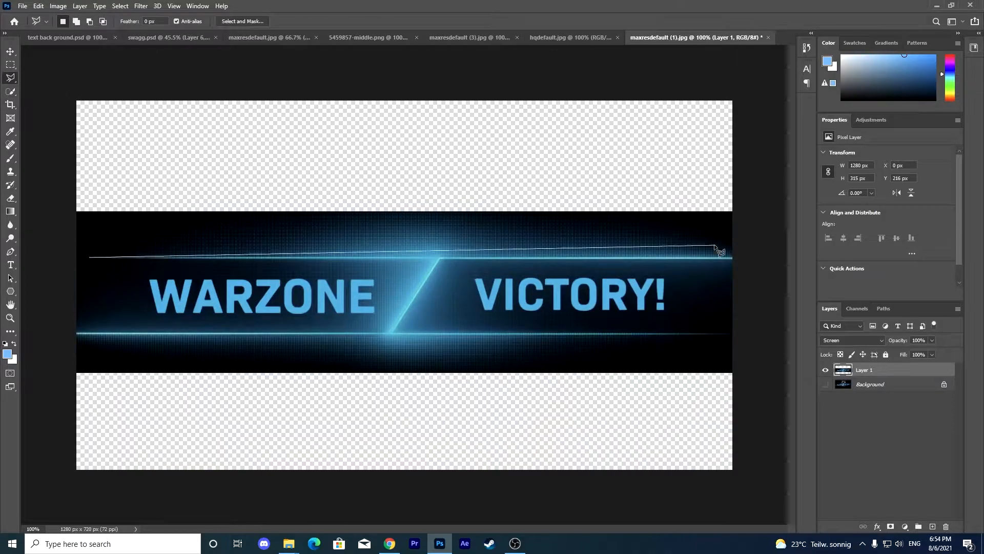
Outline the area between the banner's two glowing lines with the Polygonal Lasso and copy it to a new layer.
click(734, 258)
click(733, 334)
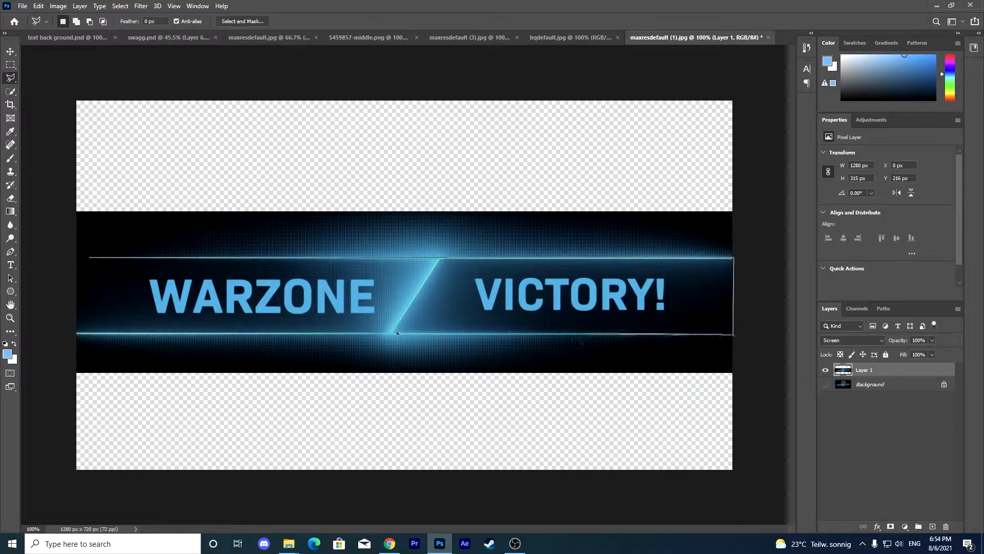
click(65, 334)
click(89, 258)
key(ctrl+j)
Paste the cut-out WARZONE VICTORY! banner into swagg.psd and delete the old layer directly beneath it.
key(v)
click(169, 38)
key(ctrl+v)
click(872, 384)
key(Delete)
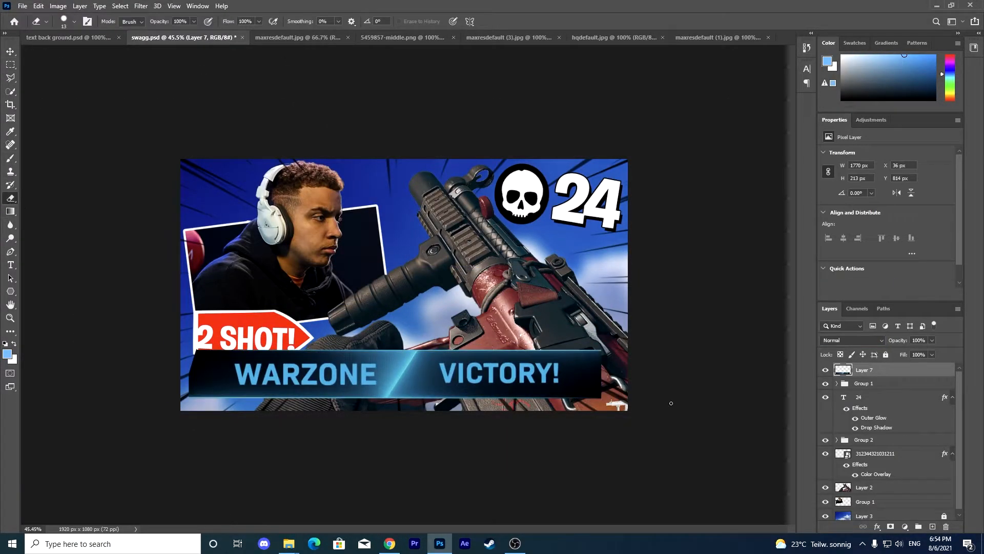
Trim the WARZONE end of the banner to a diagonal edge with the Polygonal Lasso.
key(l)
click(172, 405)
click(221, 334)
click(183, 333)
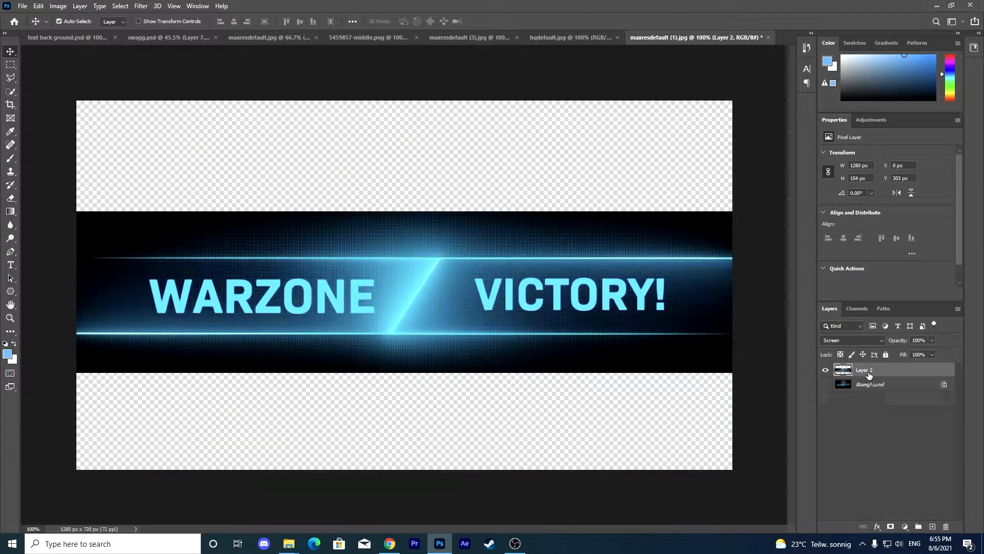
Bring the full Screen-blended WARZONE VICTORY! glow strip into swagg.psd and scale it to line up with the banner.
drag(868, 375, 526, 315)
drag(413, 286, 413, 377)
key(ctrl+t)
drag(404, 340, 406, 307)
drag(435, 365, 436, 378)
drag(404, 421, 404, 431)
key(Return)
Move the glow strip's layer below the banner layer and group the two layers.
drag(863, 372, 861, 391)
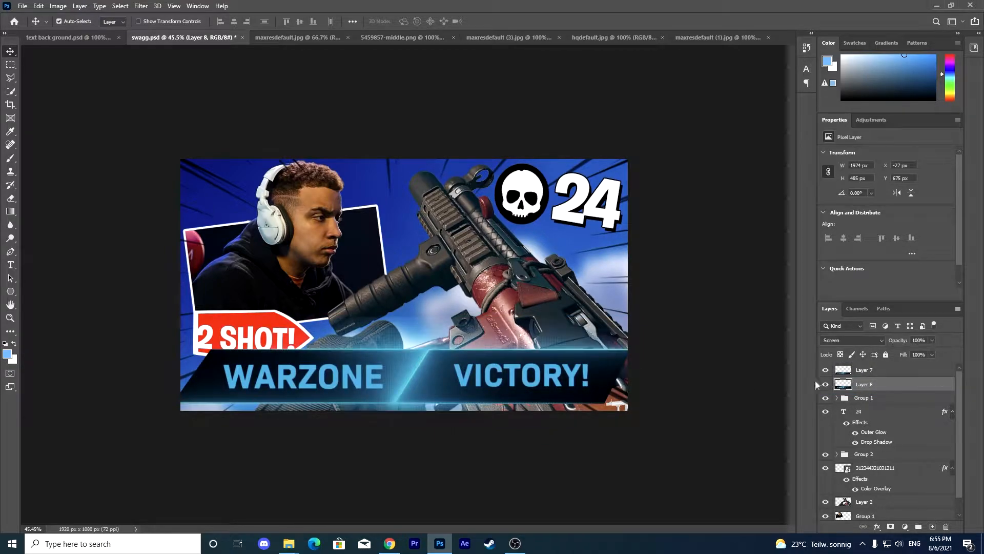
ctrl+click(891, 373)
key(ctrl+g)
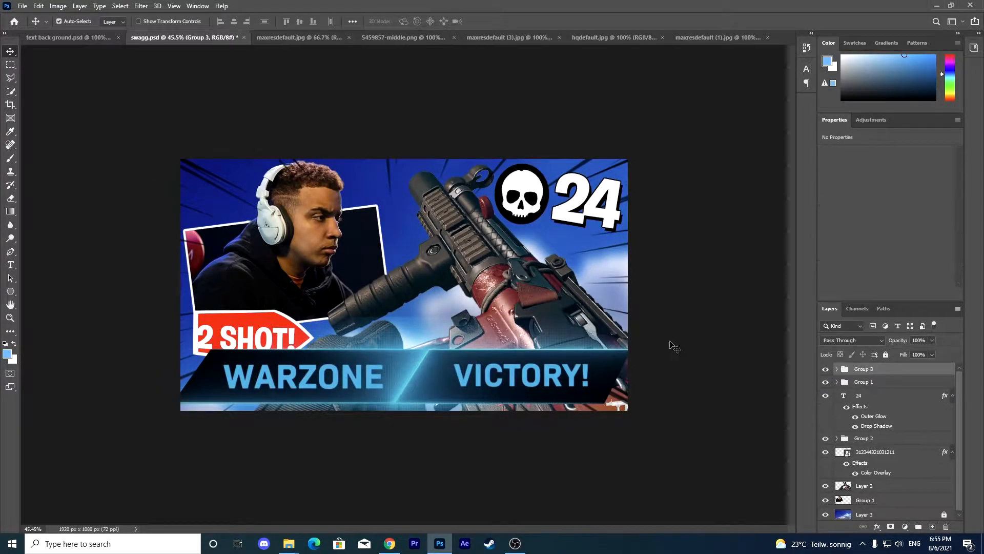
Erase the outer edges of the glow strip with a soft eraser of about 210 px and save the file.
click(10, 199)
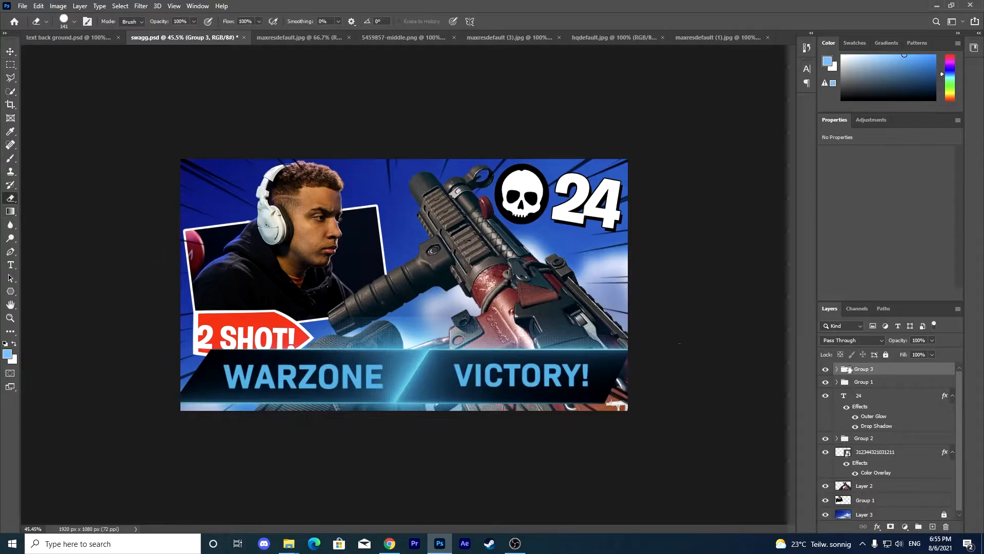
click(836, 368)
click(872, 397)
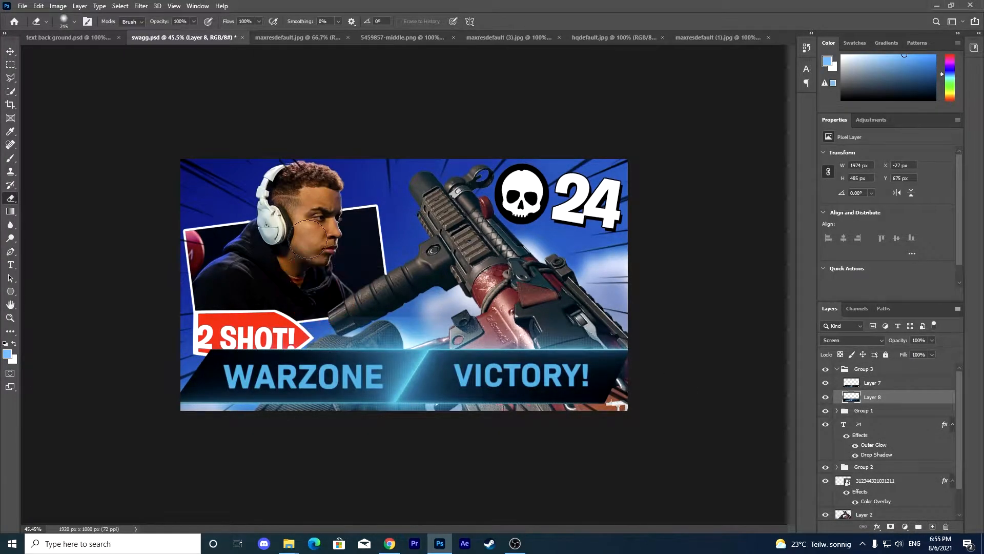
drag(309, 300, 324, 293)
mouse_move(443, 295)
mouse_down()
mouse_move(577, 324)
mouse_move(622, 315)
mouse_up()
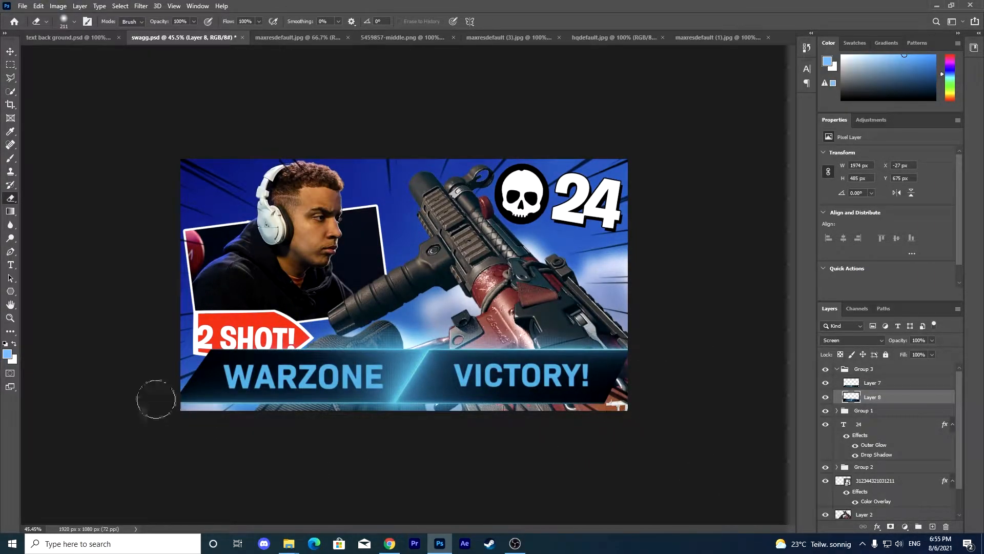
key(v)
key(ctrl+s)
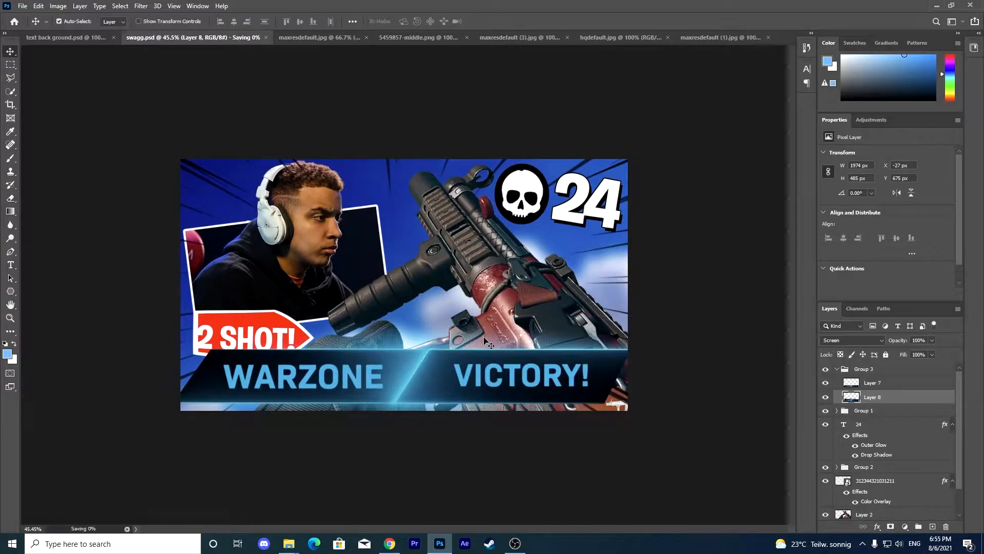
Move the banner group below the speed-lines layer, just above the gun layer.
click(836, 368)
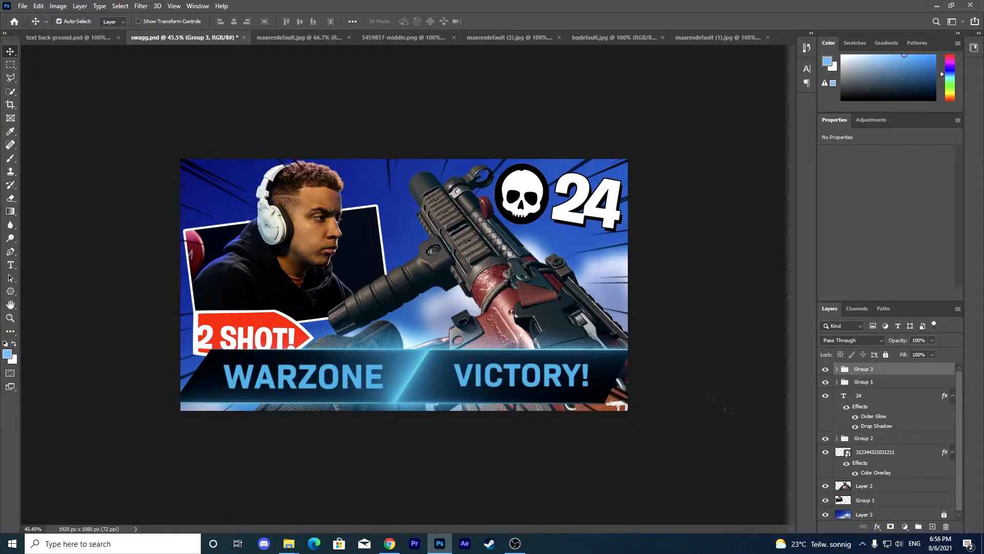
drag(872, 369, 872, 479)
click(873, 440)
key(ctrl+t)
key(Escape)
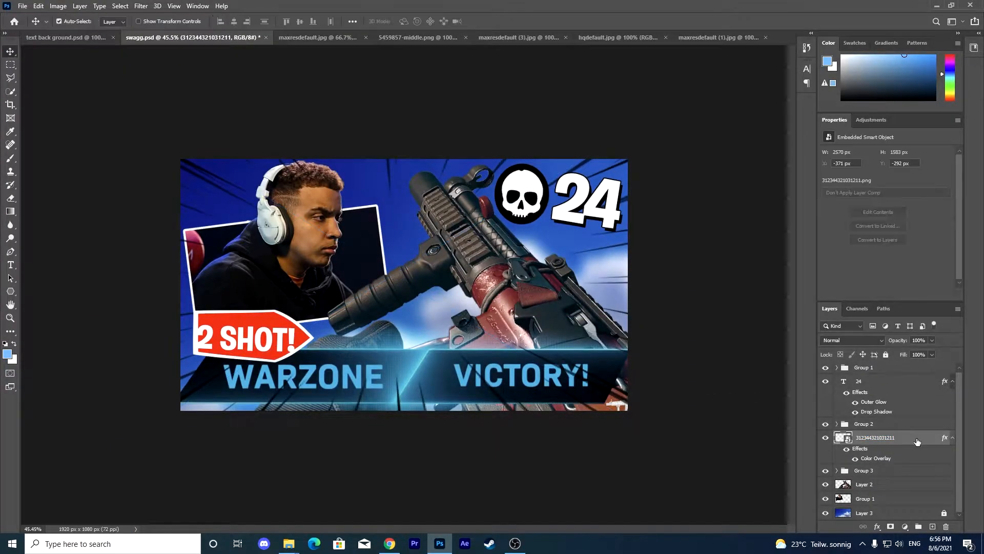
Change the speed lines' Color Overlay to white.
double_click(917, 442)
click(98, 243)
click(298, 128)
click(136, 129)
click(387, 125)
click(421, 112)
Move the speed-lines layer to the top of the stack and stretch it to about 2710 px wide.
drag(887, 436, 885, 365)
key(ctrl+t)
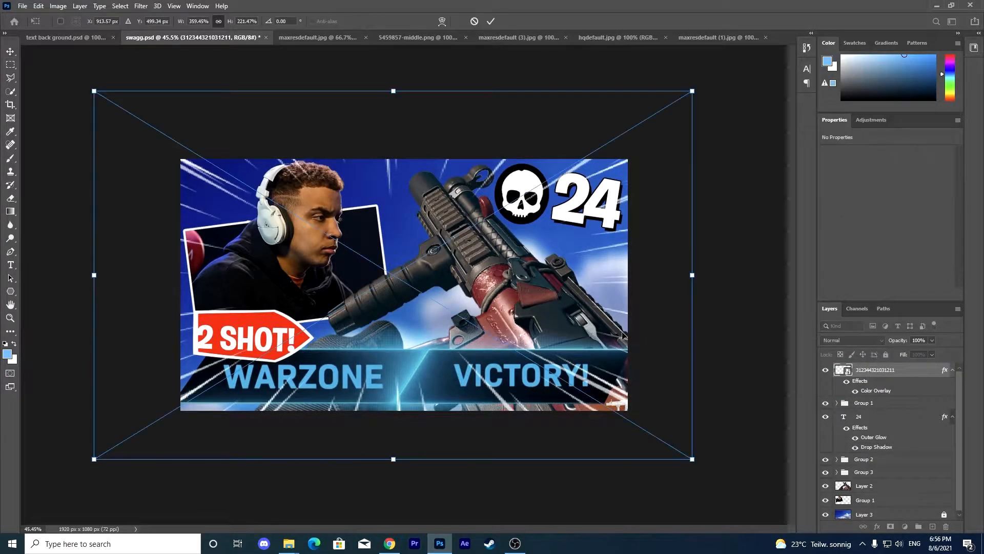
key(ctrl+0)
drag(604, 278, 609, 278)
drag(193, 278, 180, 278)
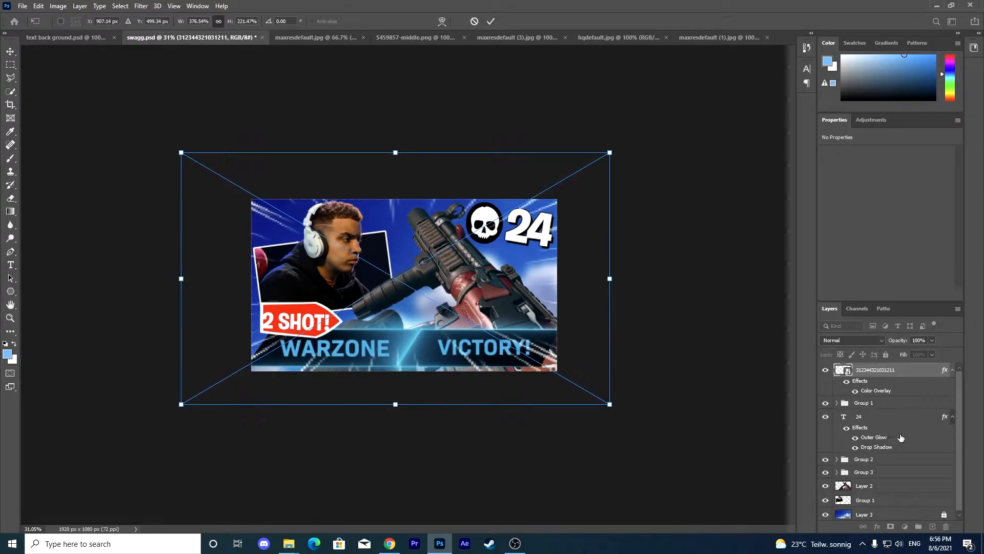
key(Return)
Stretch the speed lines vertically to about 1661 px high and compare the result with the reference thumbnail.
scroll(552, 380, up, 3)
scroll(553, 379, down, 4)
key(ctrl+t)
drag(397, 164, 397, 158)
drag(398, 394, 399, 401)
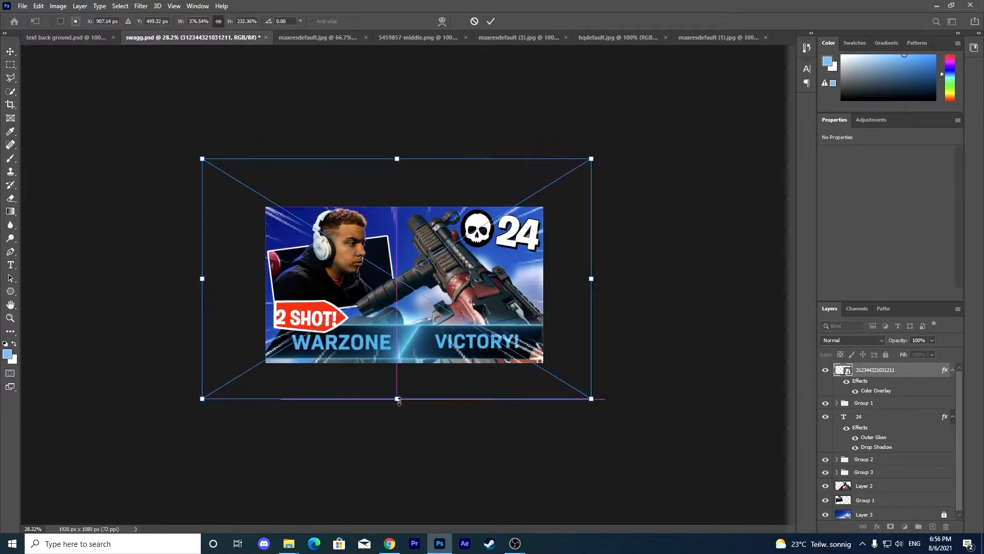
key(Return)
scroll(435, 343, up, 2)
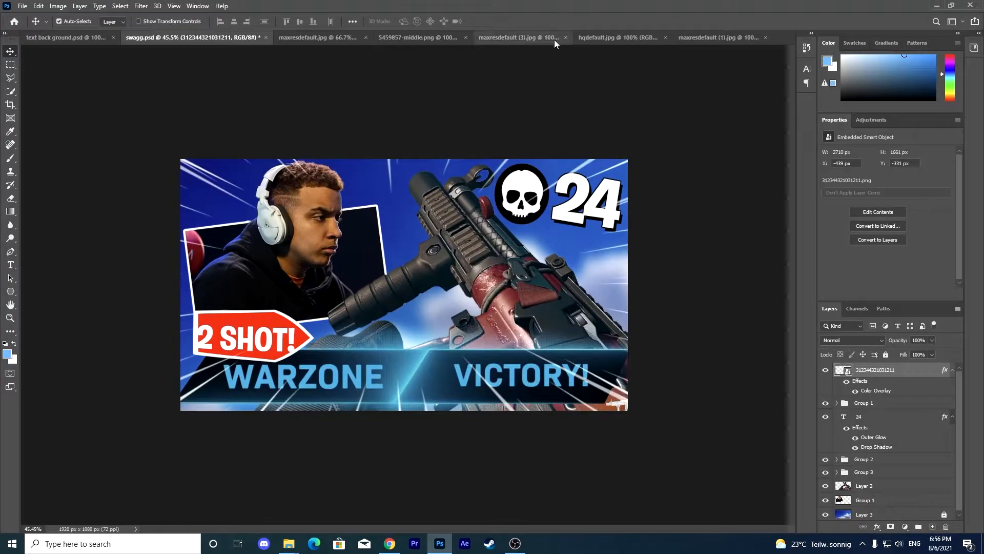
click(310, 41)
click(174, 38)
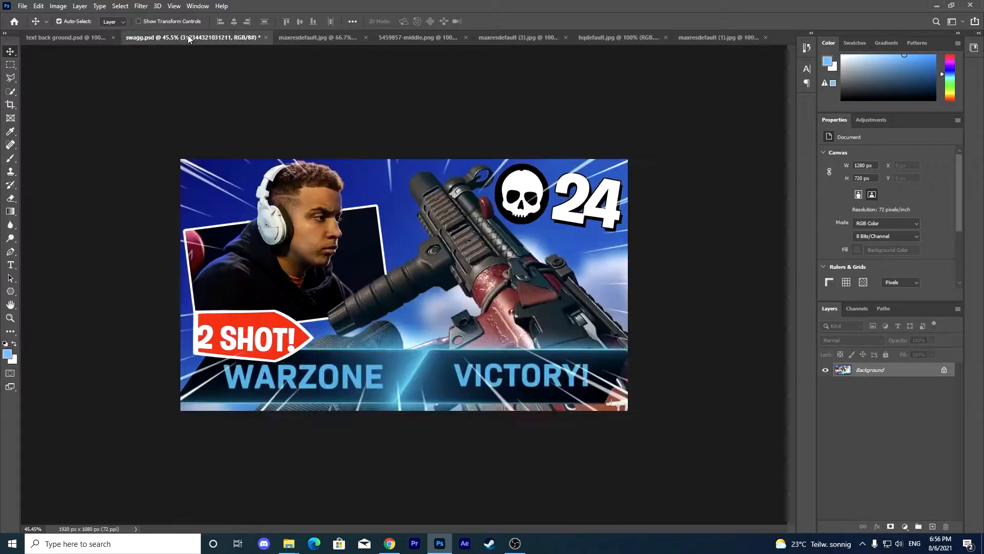
Unlock the sky background layer and put all layers of the thumbnail into one group.
click(954, 515)
shift+click(892, 515)
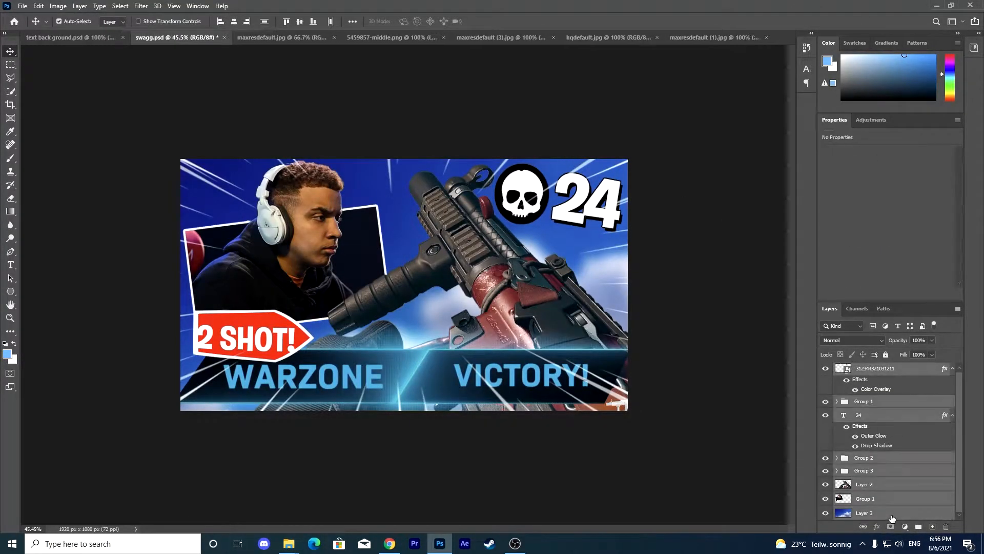
key(ctrl+g)
Create a new empty layer directly above the gun layer inside the main group.
click(836, 368)
click(882, 486)
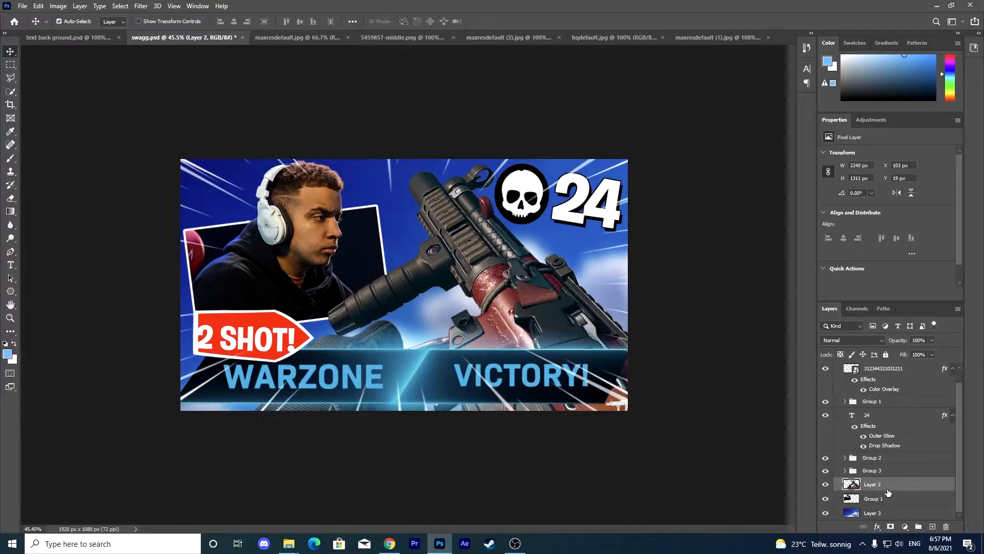
click(932, 527)
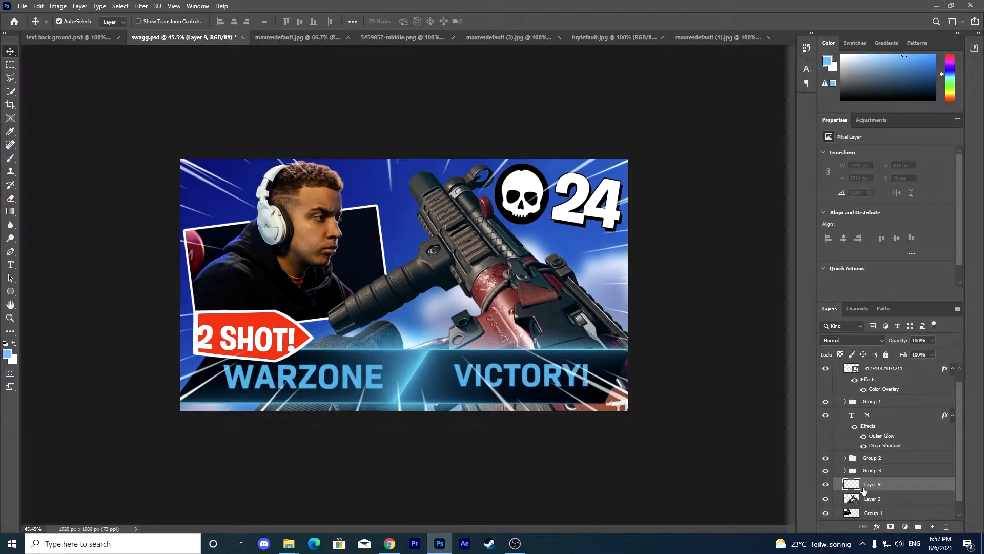
Paint a soft bright-red glow over the gun's red receiver on the new layer with a large brush, about 500 px.
click(11, 163)
alt+click(491, 279)
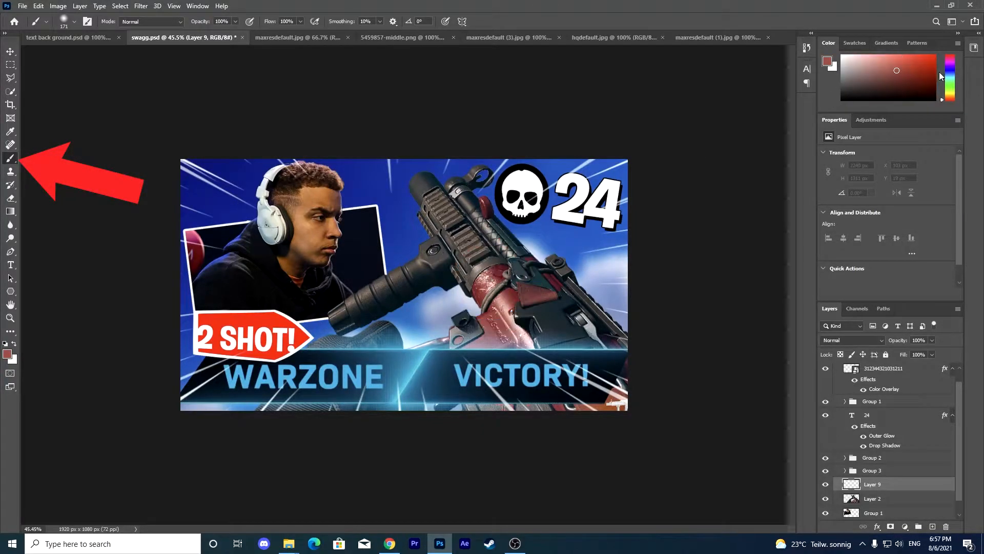
click(932, 54)
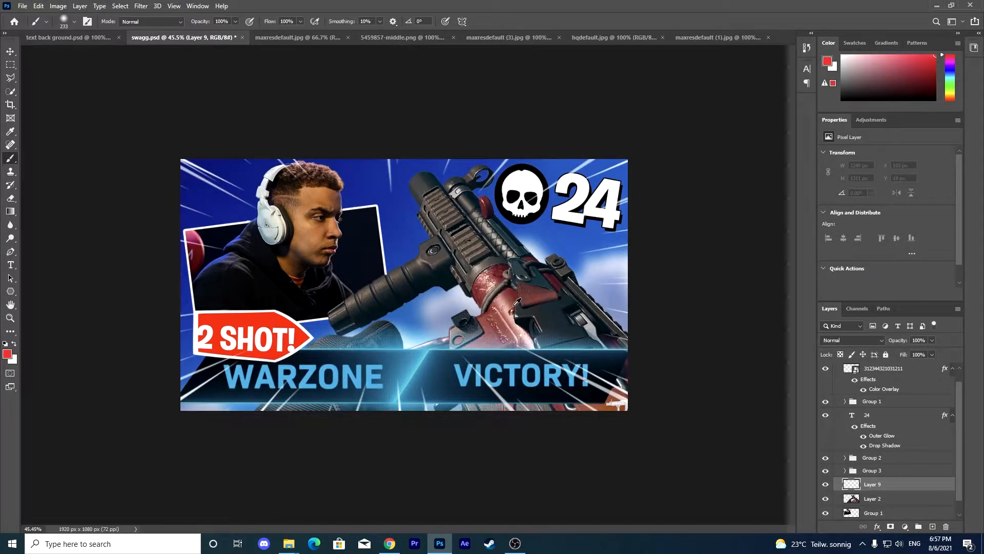
click(851, 340)
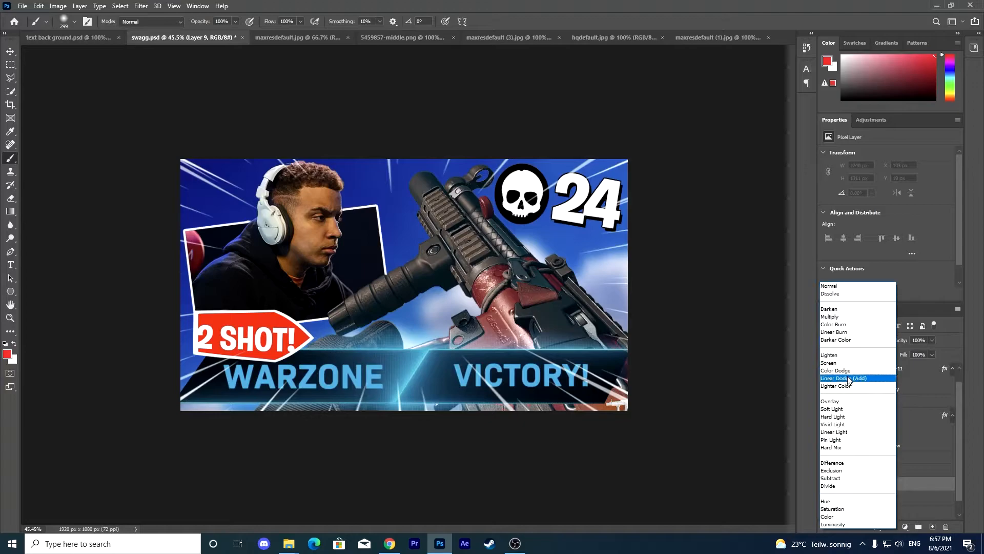
click(828, 285)
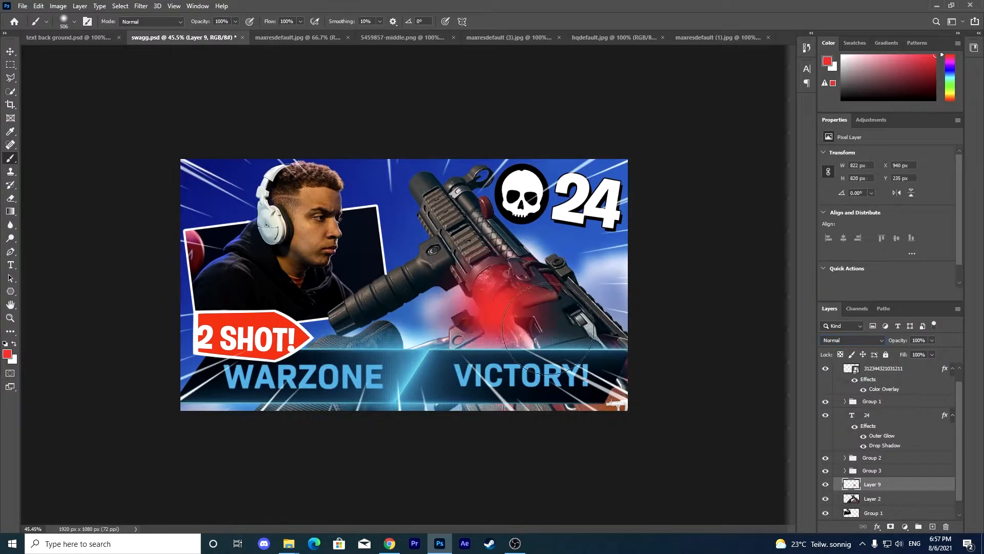
With a smaller soft brush, add red glows to the red part beside the gun's sight and the thumbnail's lower-right corner.
drag(486, 219, 453, 213)
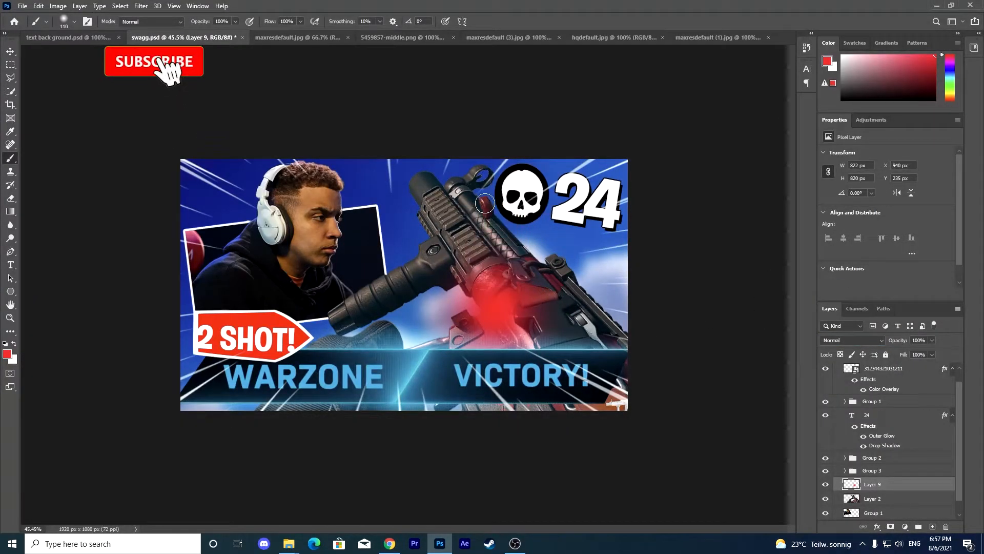
right_click(474, 205)
click(474, 205)
click(484, 206)
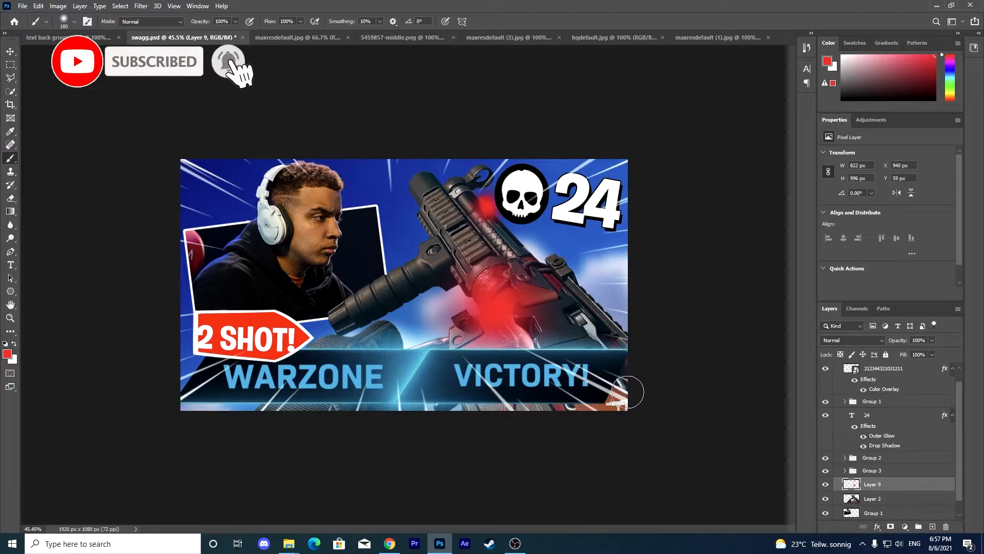
drag(594, 407, 615, 407)
click(602, 405)
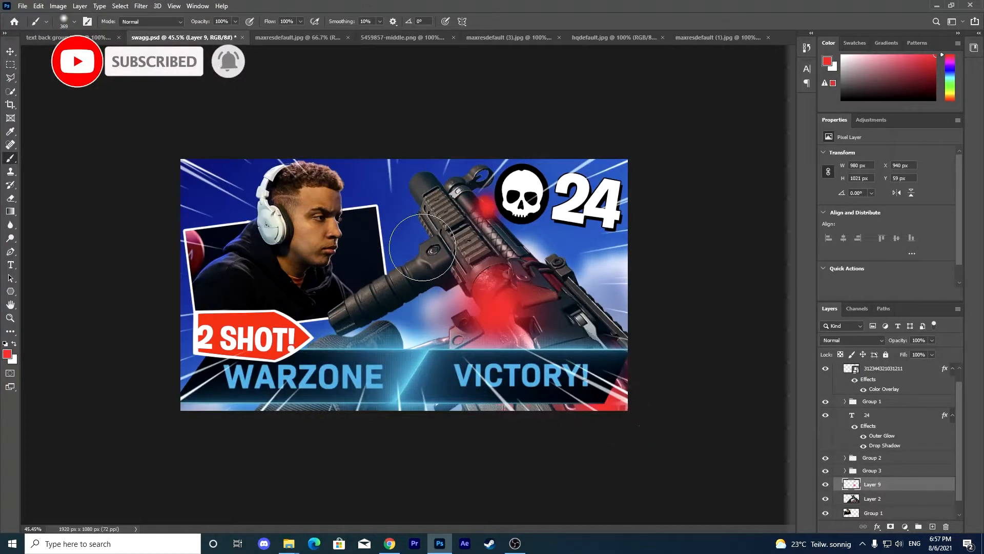
Sample white from the skull and paint a soft white glow where the foregrip meets the gun.
alt+click(521, 219)
drag(419, 274, 396, 286)
click(420, 273)
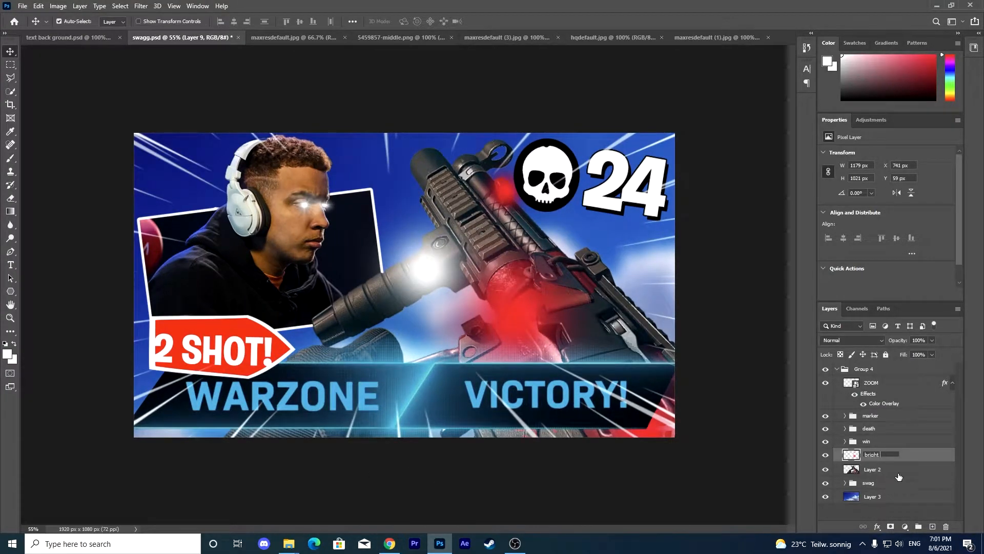
Name the painted glow layer bright, blend it as Linear Dodge (Add), and lower it to about 61% opacity and 55% fill.
key(Return)
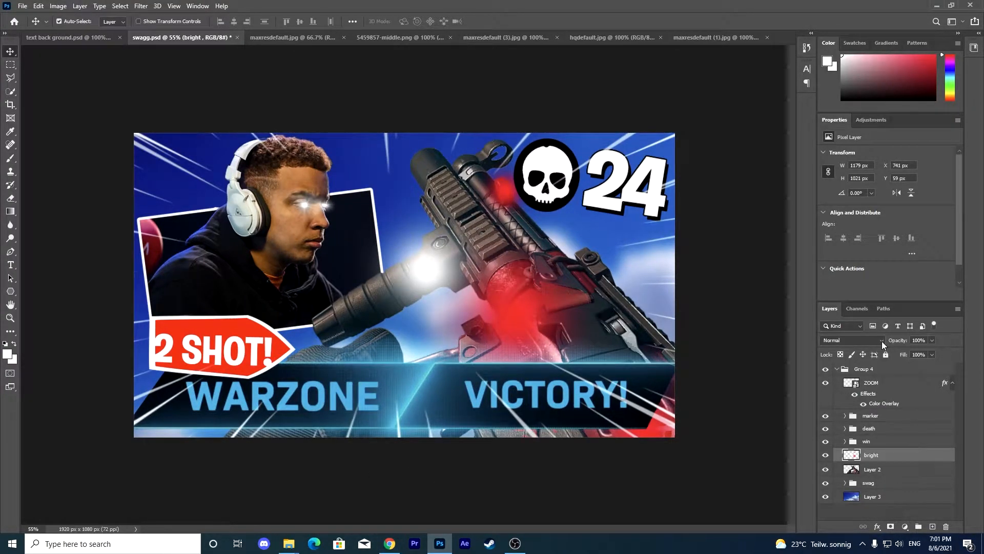
click(882, 340)
click(877, 371)
mouse_move(918, 367)
mouse_down()
mouse_move(908, 367)
mouse_move(914, 352)
mouse_up()
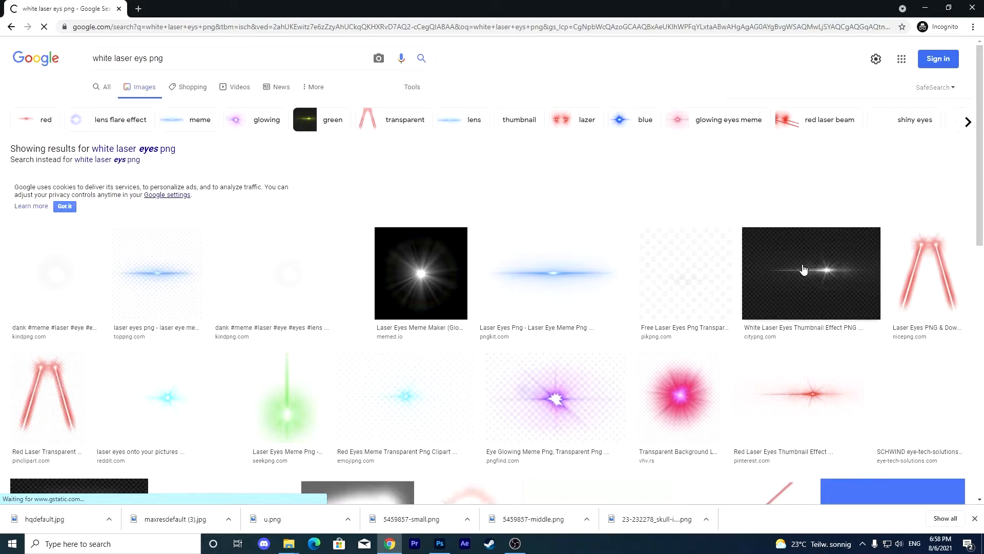
Copy the white Laser Eyes flare image from the browser's image results and paste it into the Photoshop thumbnail.
click(441, 243)
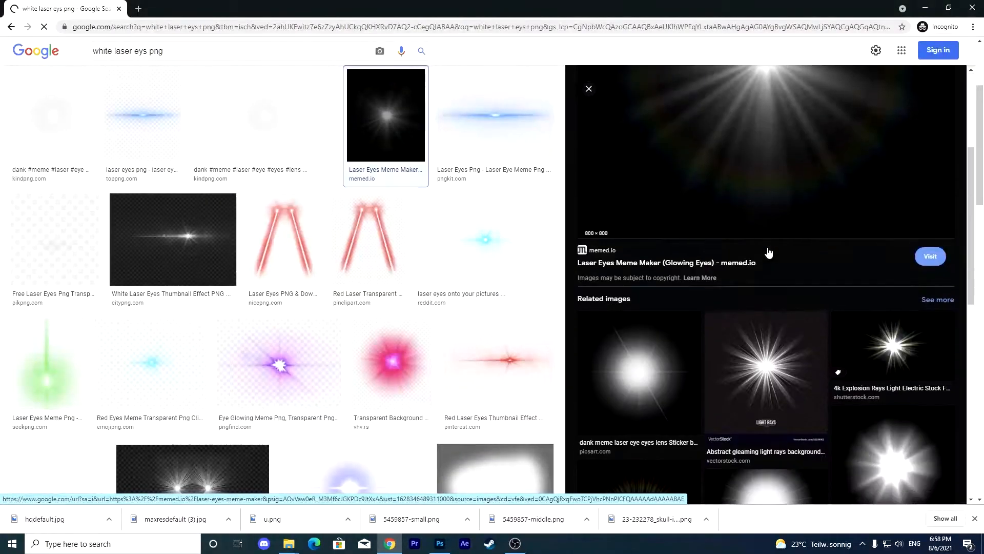
right_click(768, 216)
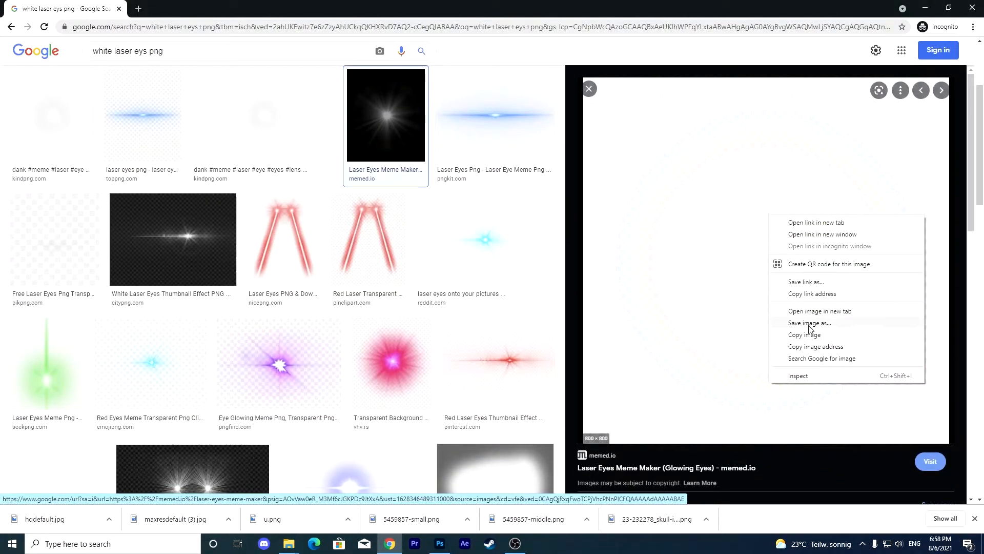
click(805, 334)
click(440, 544)
key(ctrl+v)
Scale the pasted flare to about 36% and place it over the portrait's near eye.
drag(404, 378, 404, 260)
drag(402, 228, 318, 217)
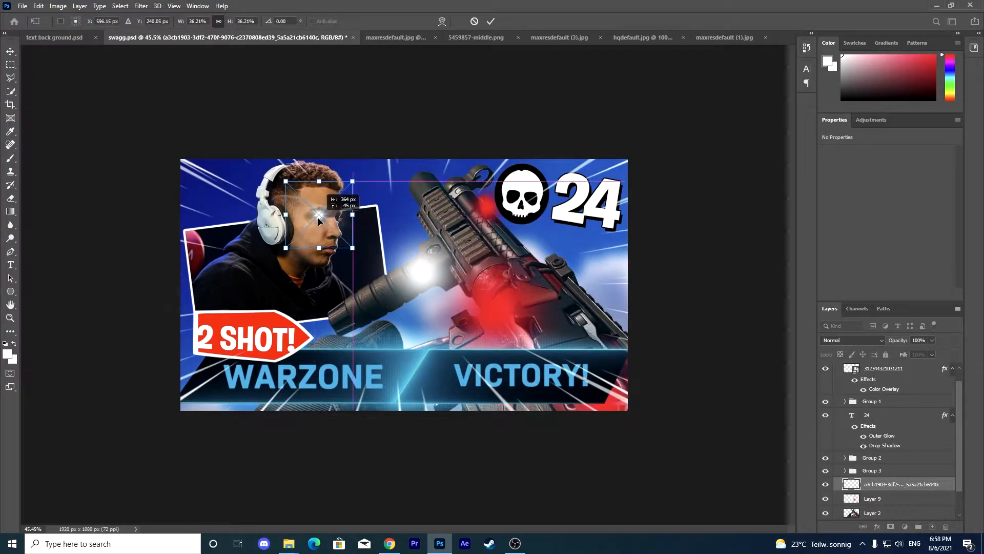
key(Return)
Erase the outer edges of the eye flare with a soft eraser and set its blend mode to Linear Dodge (Add).
key(e)
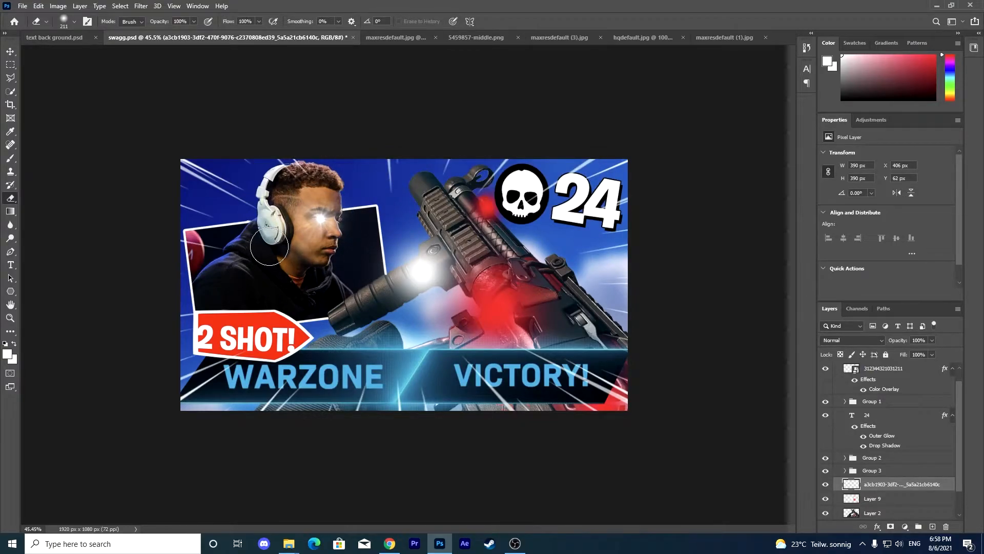
click(853, 340)
click(857, 380)
click(10, 52)
click(931, 354)
mouse_move(935, 366)
mouse_down()
mouse_move(921, 367)
mouse_move(938, 367)
mouse_up()
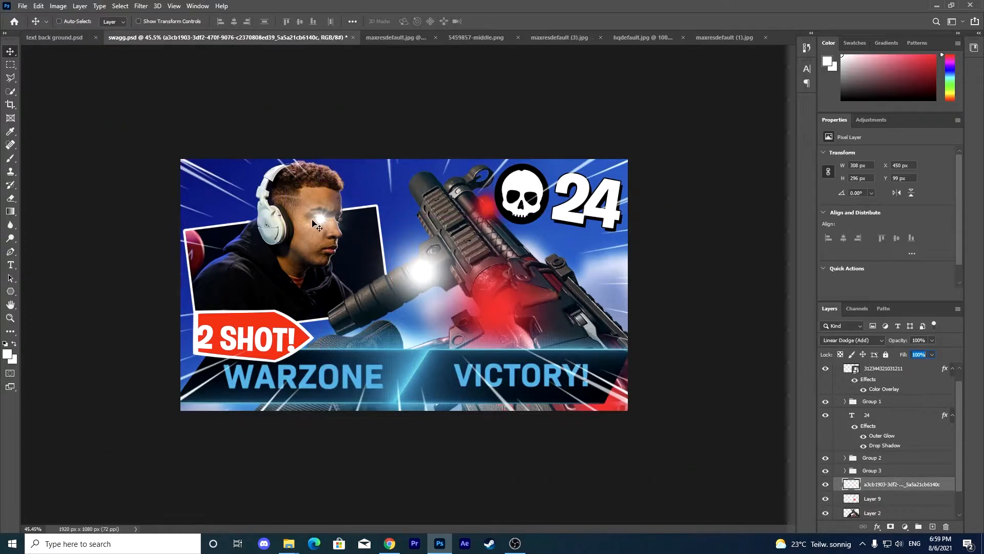
Shrink the flare to about 56% and center it on the portrait's near eye.
drag(319, 220, 313, 219)
key(ctrl+t)
drag(317, 180, 322, 225)
drag(331, 205, 330, 218)
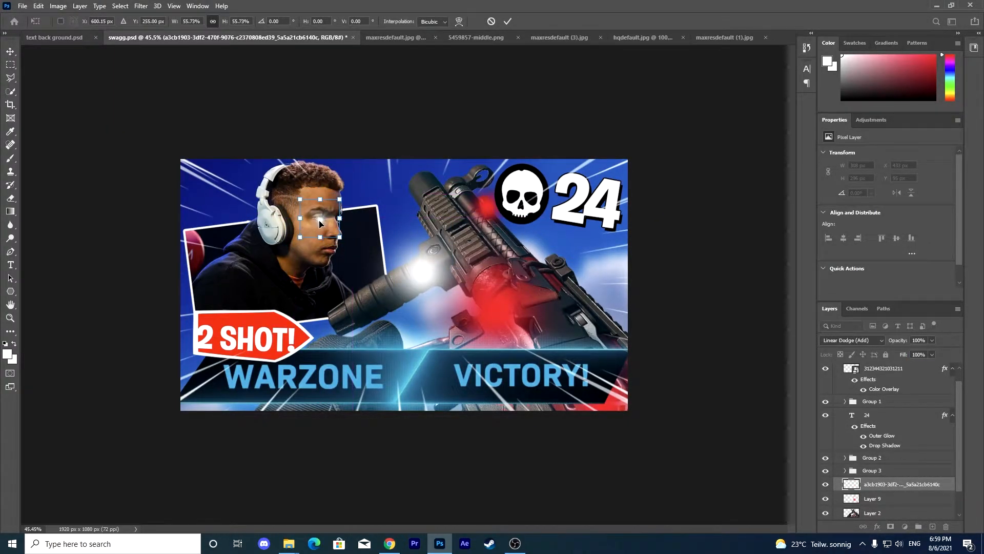
key(Return)
Duplicate the flare onto the portrait's far eye, then narrow the copy and distort it in perspective to follow the face.
key(ctrl+j)
drag(320, 224, 340, 226)
scroll(339, 226, up, 11)
key(ctrl+t)
drag(403, 154, 401, 186)
drag(390, 207, 360, 209)
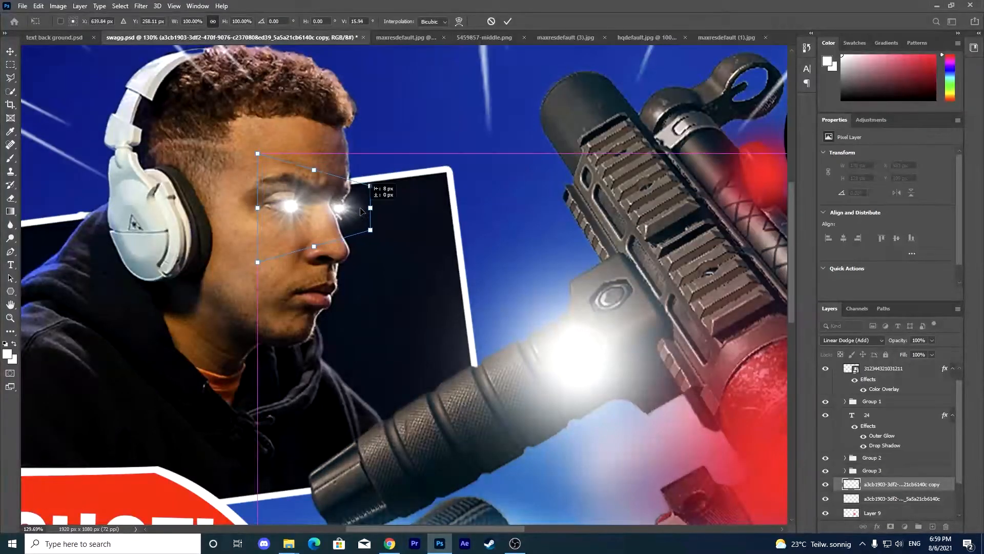
right_click(341, 212)
click(360, 288)
key(ctrl+z)
drag(258, 208, 259, 208)
drag(371, 208, 367, 208)
Move both eye flare layers above the portrait group, combine them with it in one group, and name it swag.
scroll(479, 317, down, 9)
scroll(892, 500, down, 3)
shift+click(892, 456)
drag(891, 456, 879, 492)
shift+click(876, 500)
key(ctrl+g)
key(Return)
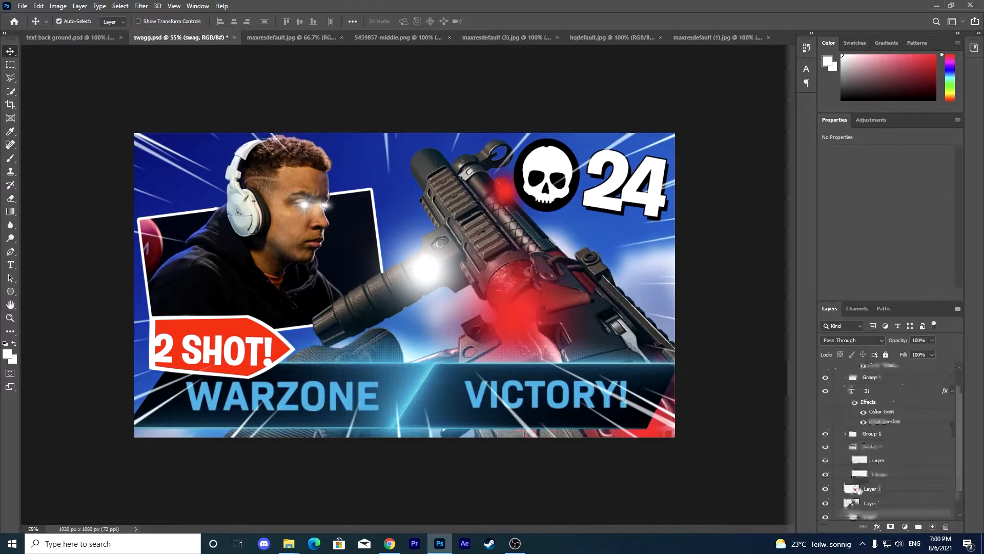
Rename the Warzone Victory banner group to win.
click(845, 445)
double_click(871, 458)
text(win)
key(Return)
Check the contents of the skull group and rename it death.
click(844, 445)
click(900, 460)
key(ctrl+t)
click(844, 444)
double_click(871, 445)
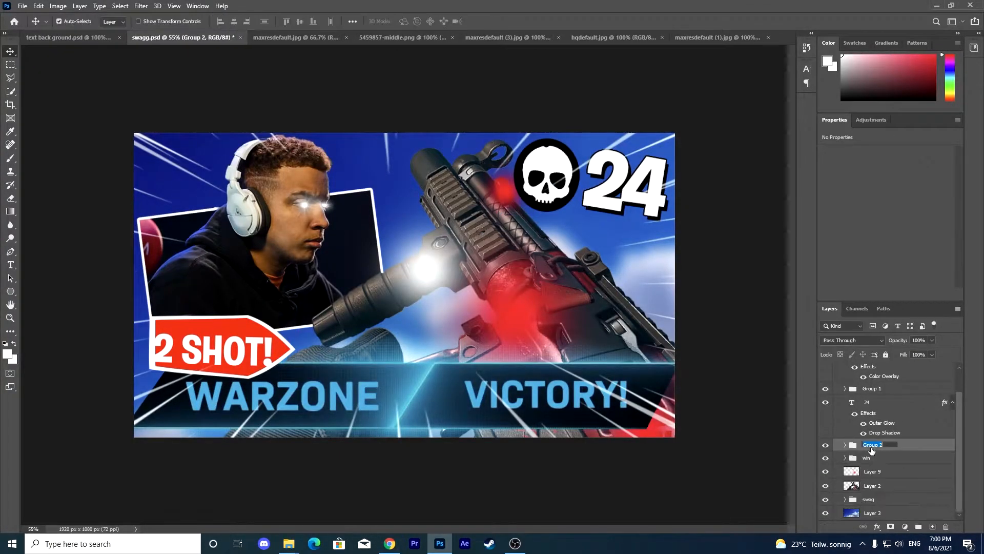
text(death)
key(Return)
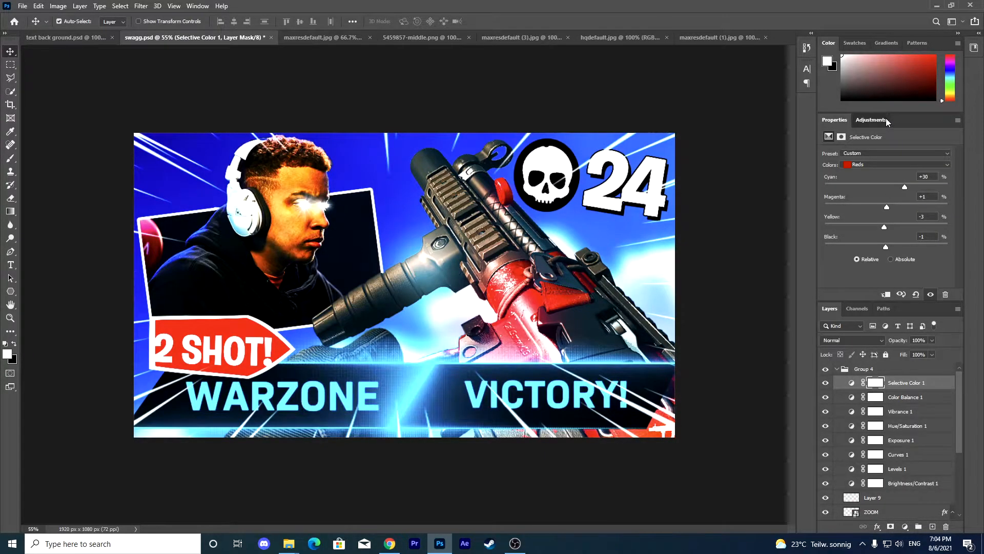
Group all adjustment layers from Selective Color to Brightness/Contrast, and toggle the group's visibility to compare the grading.
click(886, 119)
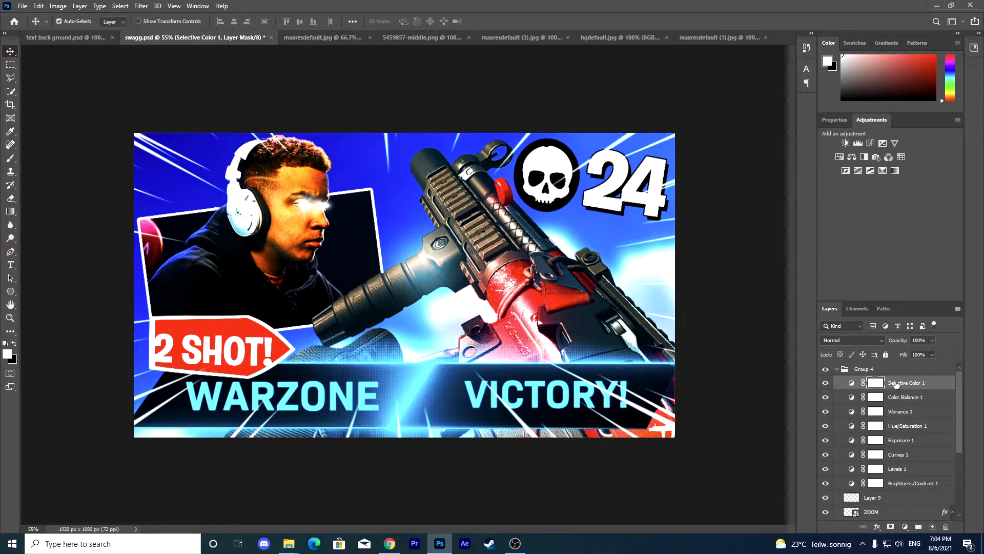
shift+click(907, 485)
key(ctrl+g)
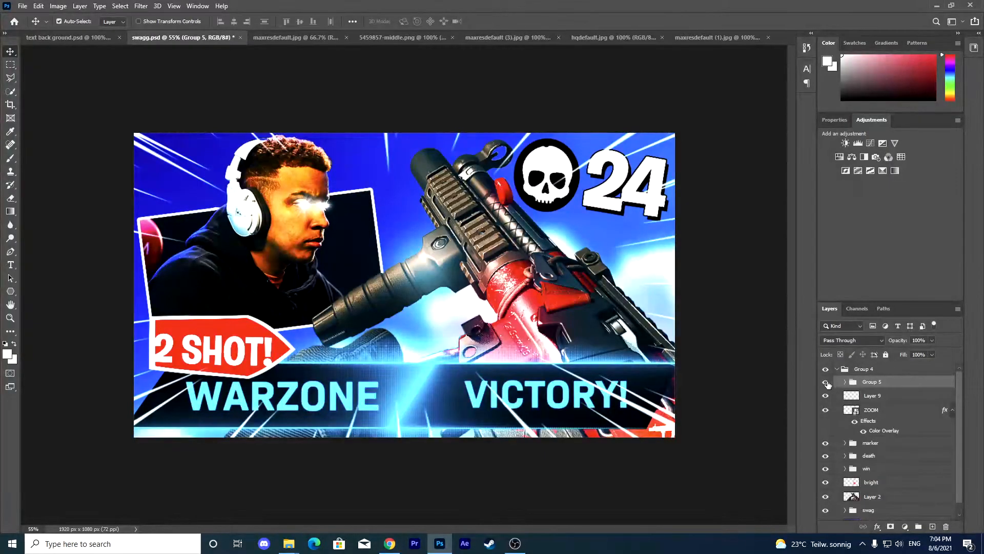
click(826, 383)
click(826, 382)
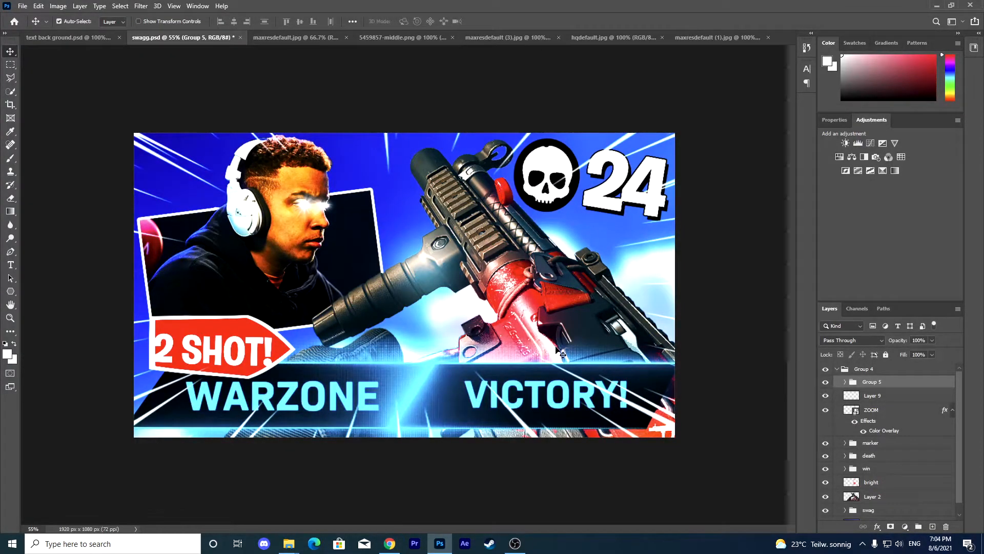
Compare the thumbnail with and without the bright glow layer and activate the Eraser for it.
scroll(561, 351, down, 2)
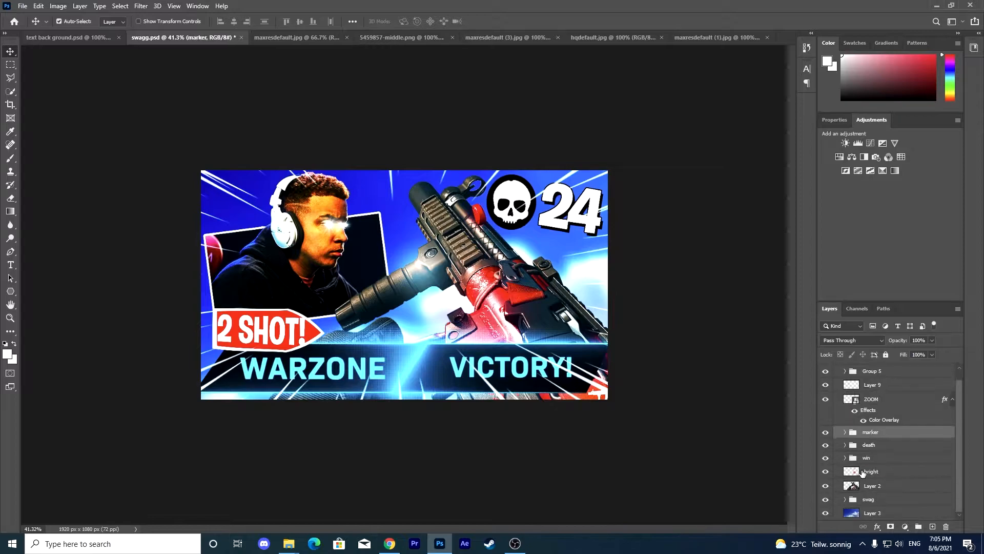
click(892, 471)
click(917, 354)
click(825, 471)
click(825, 471)
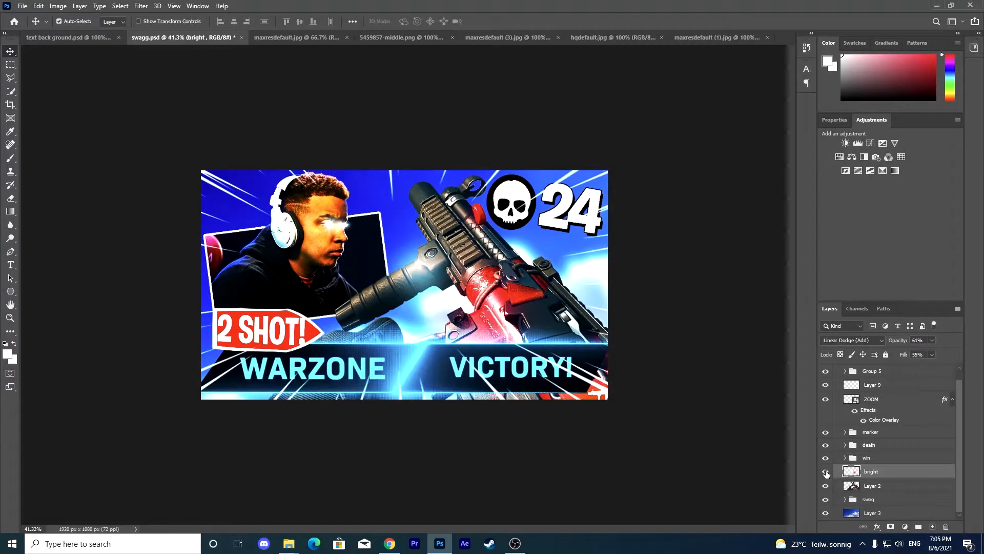
click(10, 159)
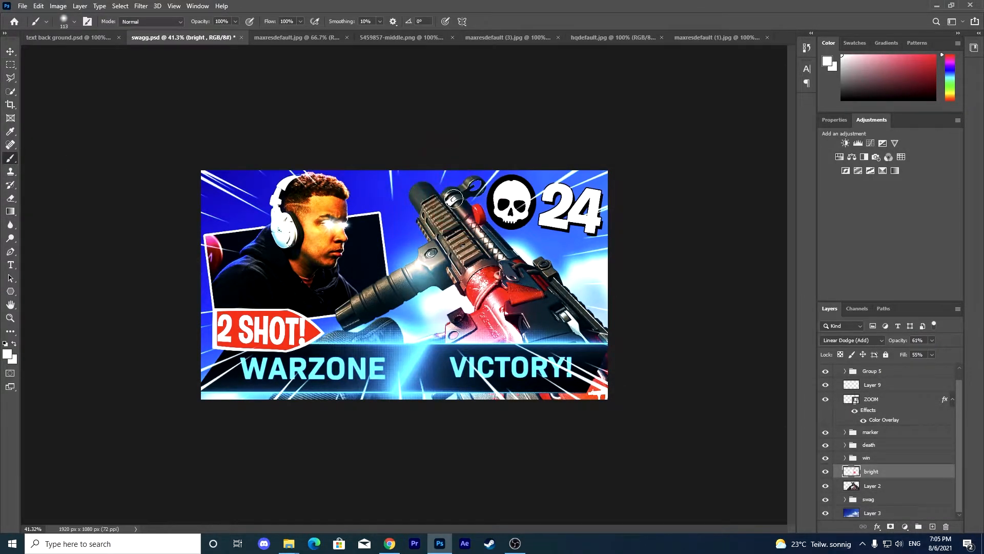
click(10, 198)
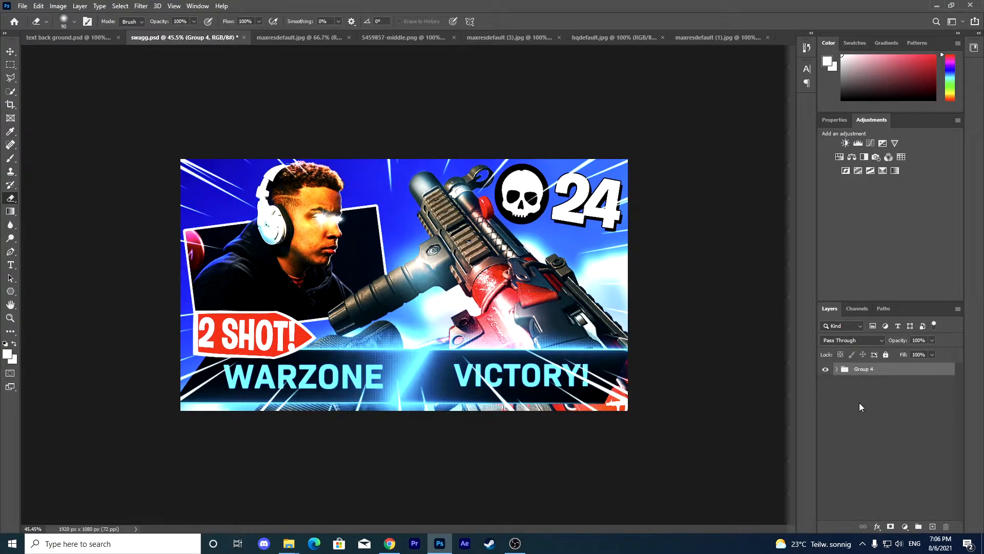
Duplicate the whole thumbnail group, merge the copy into a single layer, and name it BOMB.
key(ctrl+g)
key(ctrl+z)
key(ctrl+j)
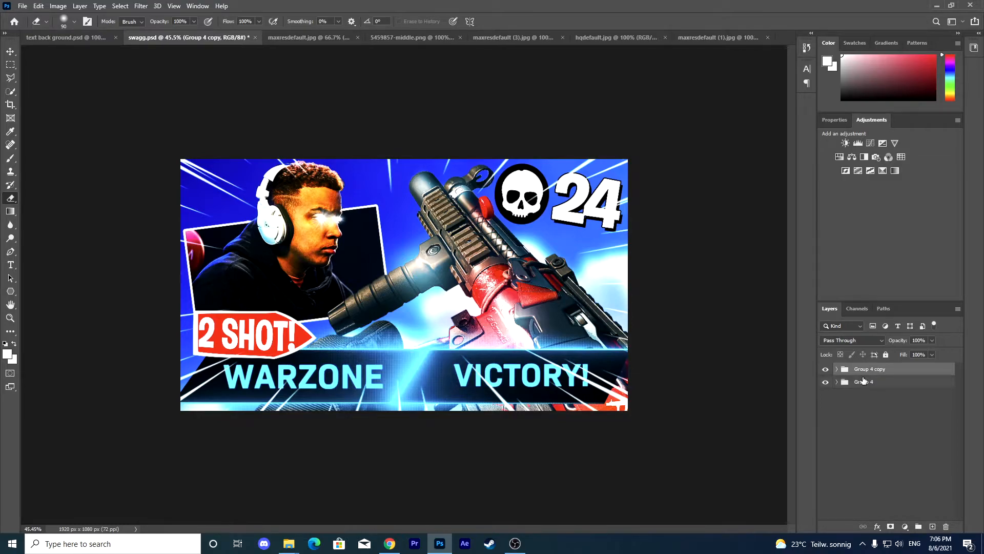
key(ctrl+e)
key(ctrl+j)
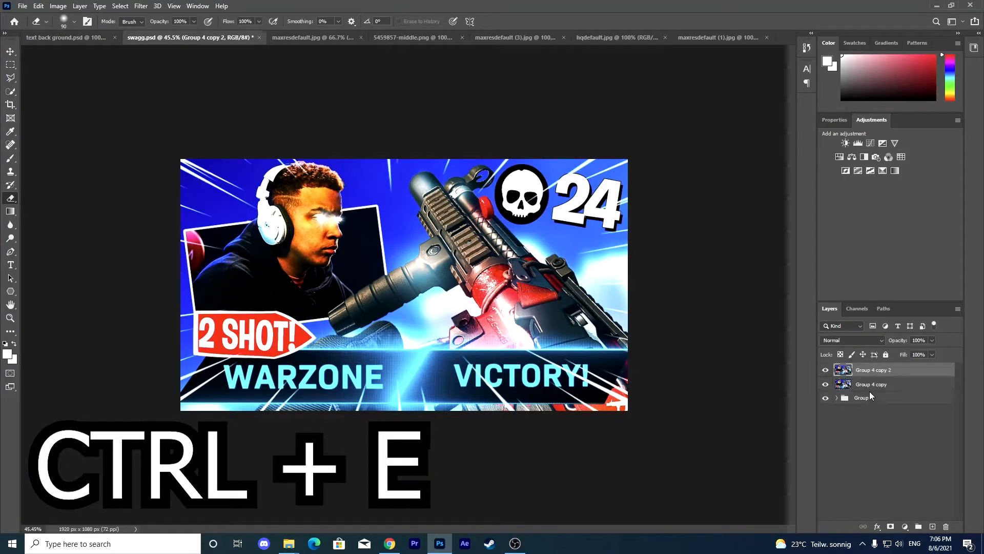
key(ctrl+e)
double_click(890, 370)
text(OMB)
key(Return)
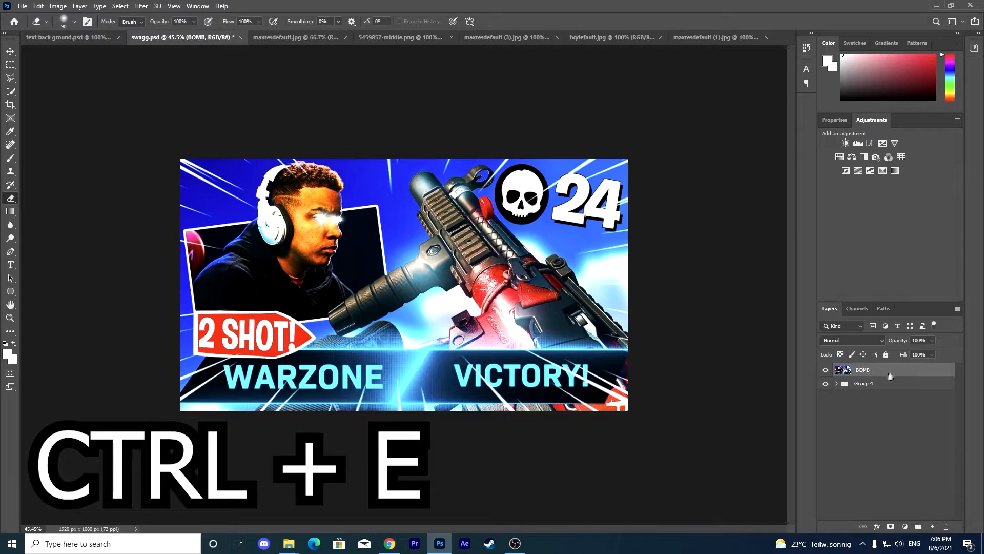
Open the BOMB layer in the Camera Raw filter and raise the curve's Lights to +10.
click(146, 5)
click(154, 68)
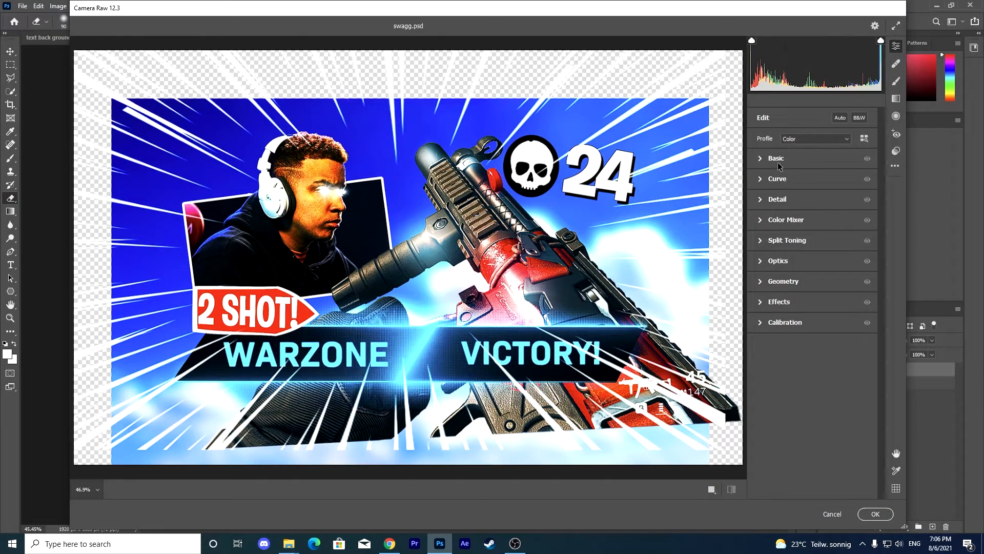
click(782, 178)
drag(839, 239, 839, 234)
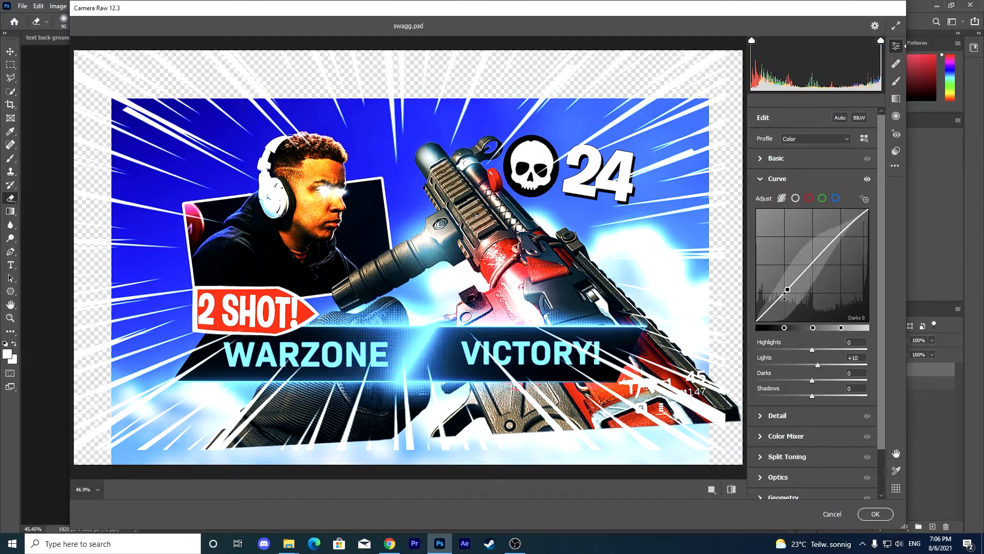
Cool the BOMB layer's white balance to Temperature -7 and raise its Saturation to +7 in the Basic adjustments.
click(776, 158)
mouse_move(812, 197)
mouse_down()
mouse_move(803, 201)
mouse_move(811, 205)
mouse_up()
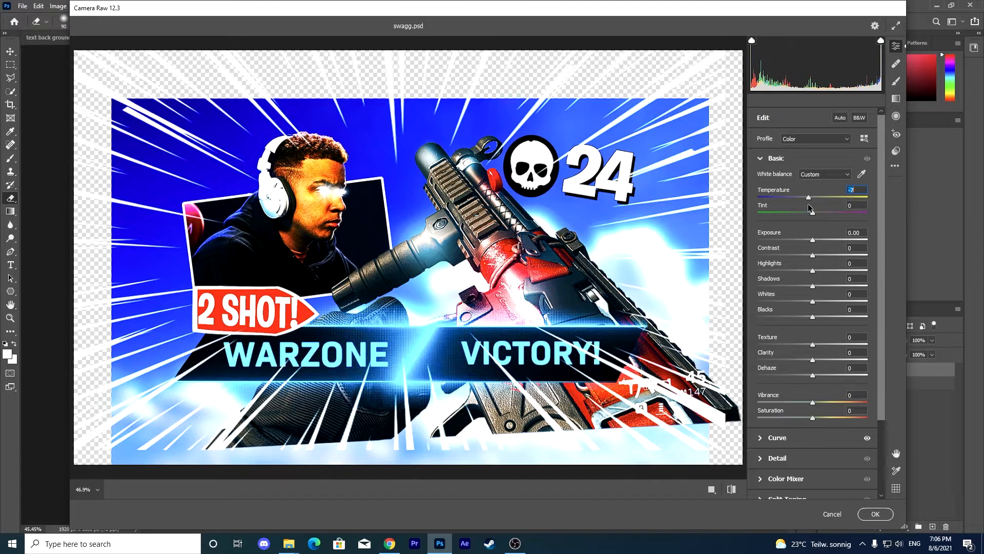
scroll(809, 256, down, 3)
drag(813, 325, 816, 326)
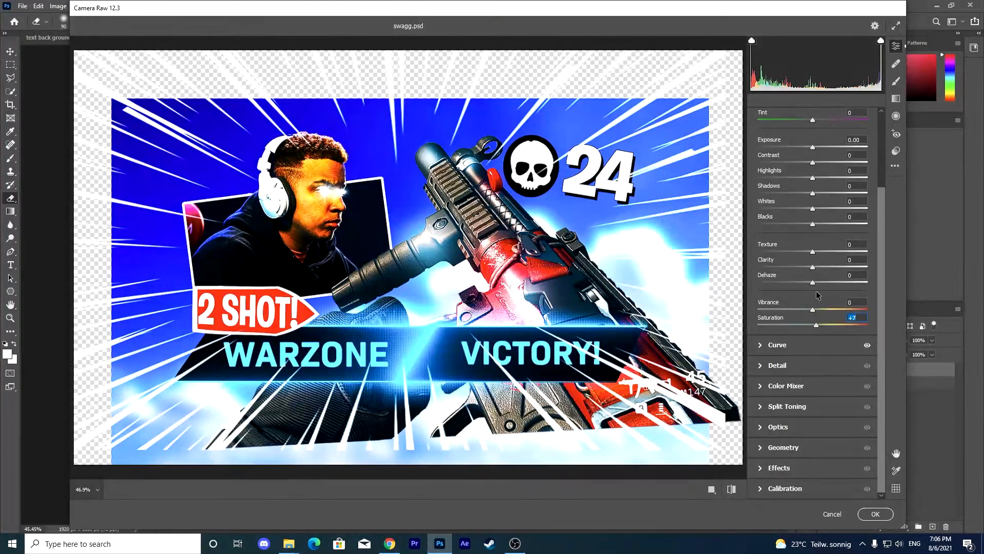
Set Contrast +2, Highlights +3, Shadows -7, Whites +9, Blacks -5, Texture +8, Clarity +3, Dehaze +9 and Temperature -9.
drag(813, 283, 819, 285)
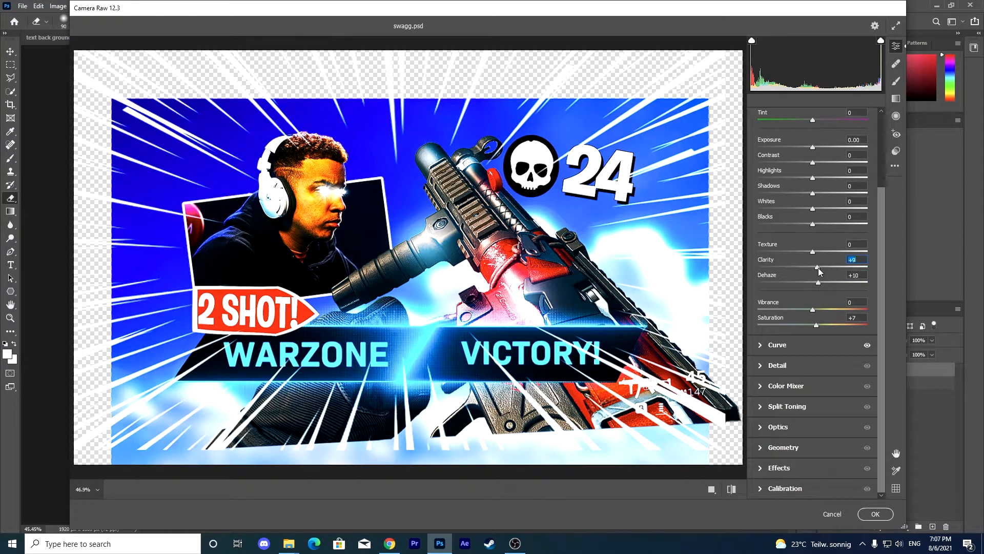
drag(819, 284, 820, 256)
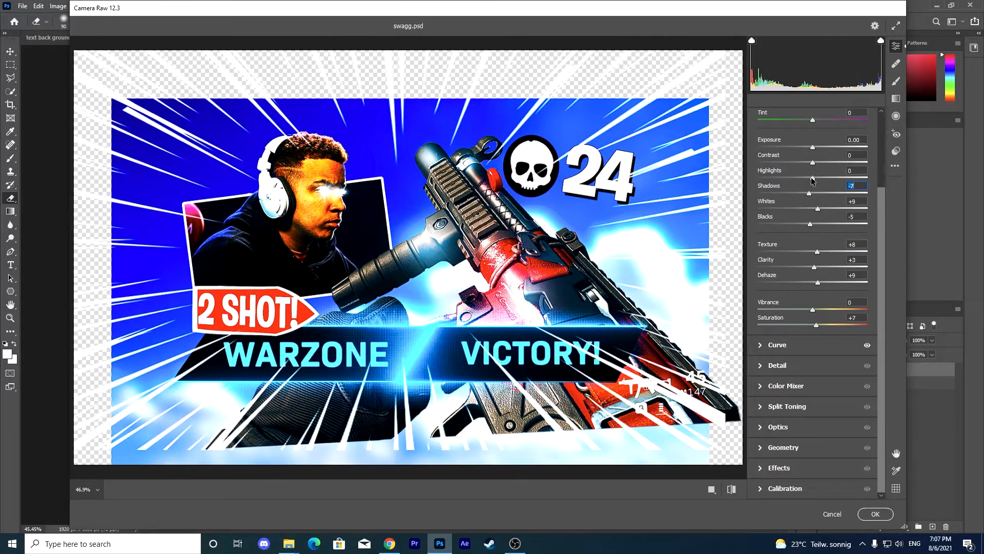
scroll(813, 164, up, 1)
drag(812, 153, 807, 155)
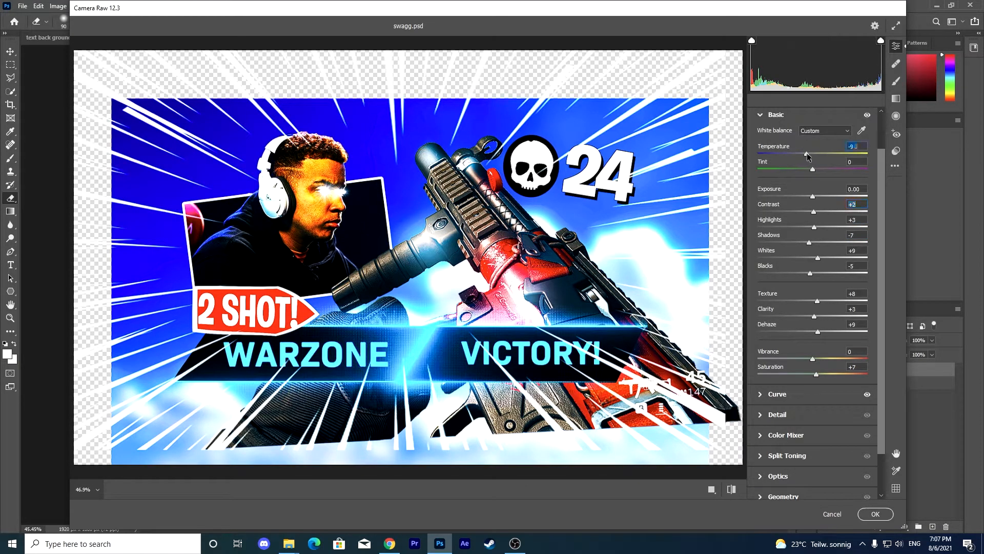
Compare the thumbnail with and without the Basic adjustments, and do the same for the Curve adjustments.
click(760, 116)
click(868, 159)
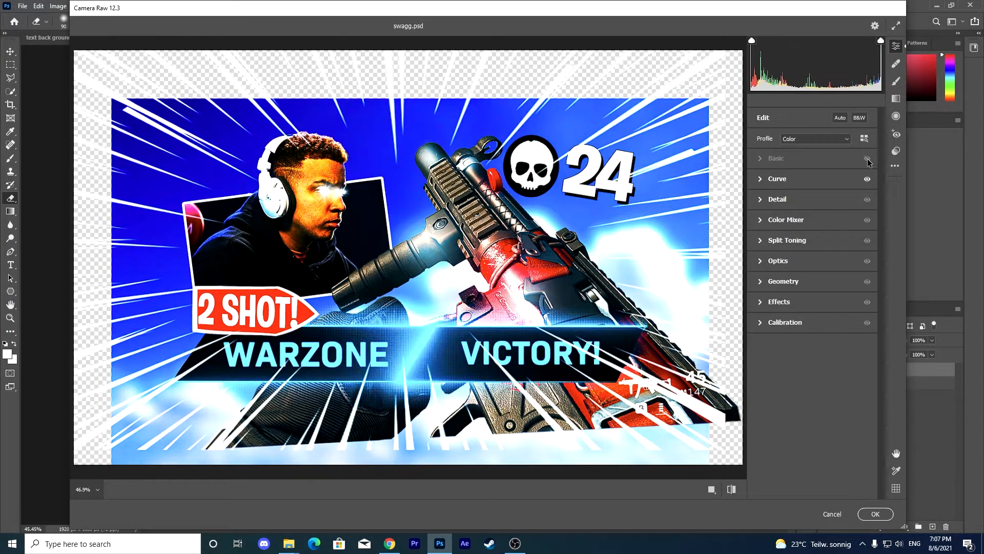
click(867, 179)
click(867, 180)
Set Noise Reduction to 15 in the Detail adjustments.
click(762, 201)
click(758, 244)
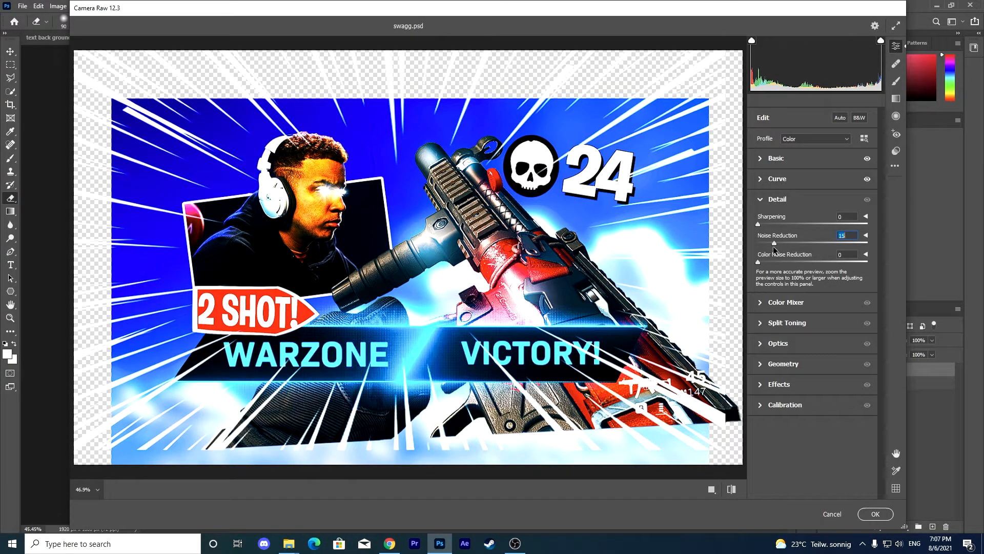
click(761, 199)
Shift the Color Mixer hues, setting Aquas to +22 and Blues to -7.
click(760, 221)
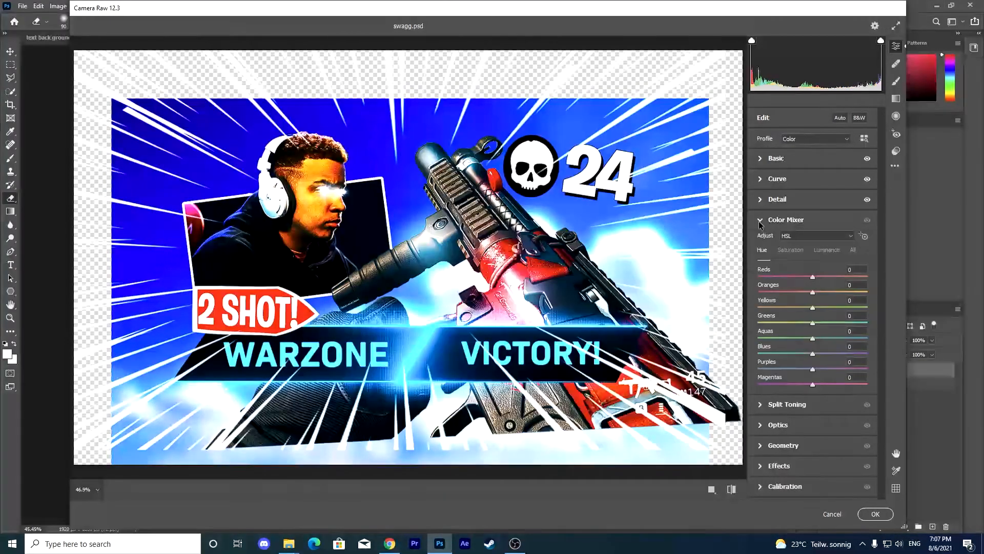
click(809, 354)
drag(814, 338, 827, 340)
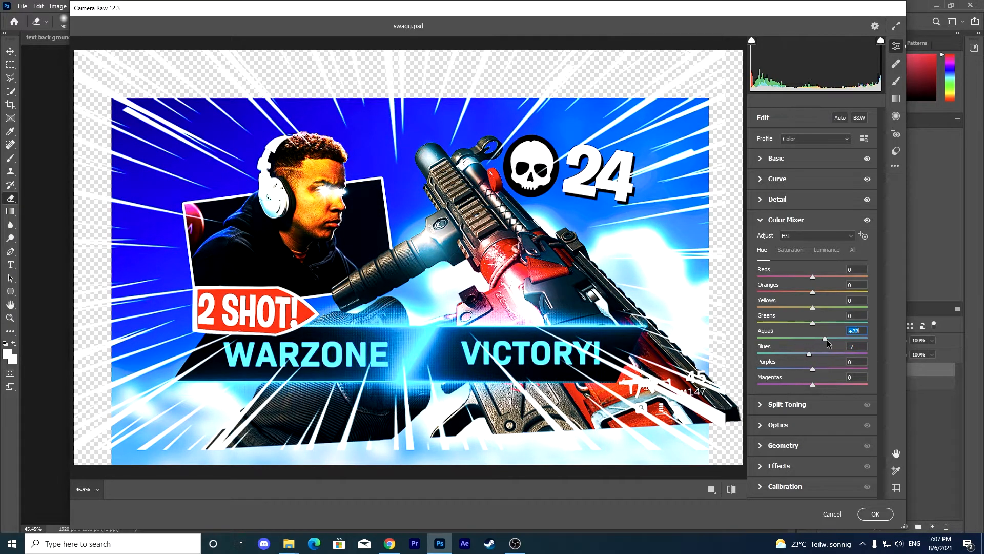
click(809, 354)
Compare the thumbnail with and without the Color Mixer changes, and apply the Camera Raw grading to the BOMB layer.
click(867, 221)
click(867, 220)
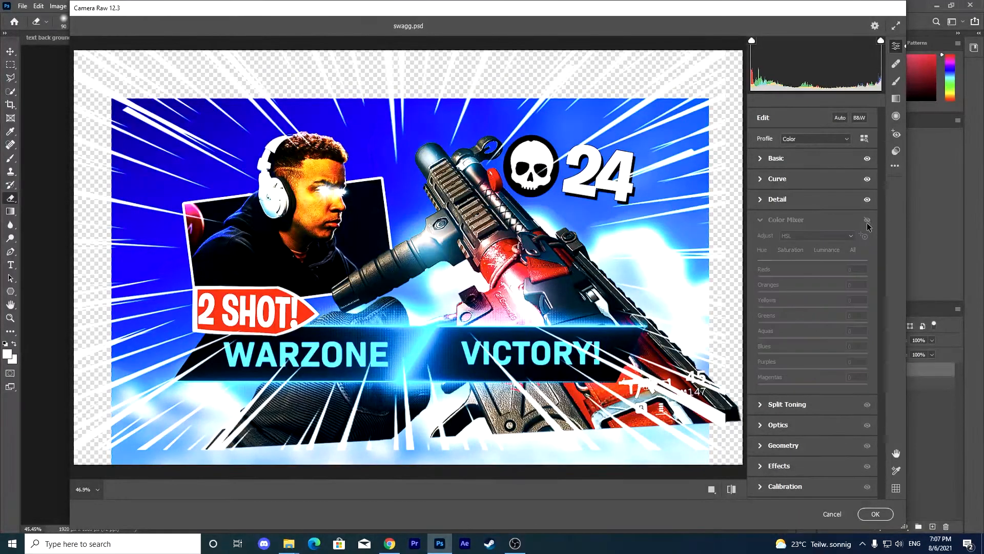
click(782, 220)
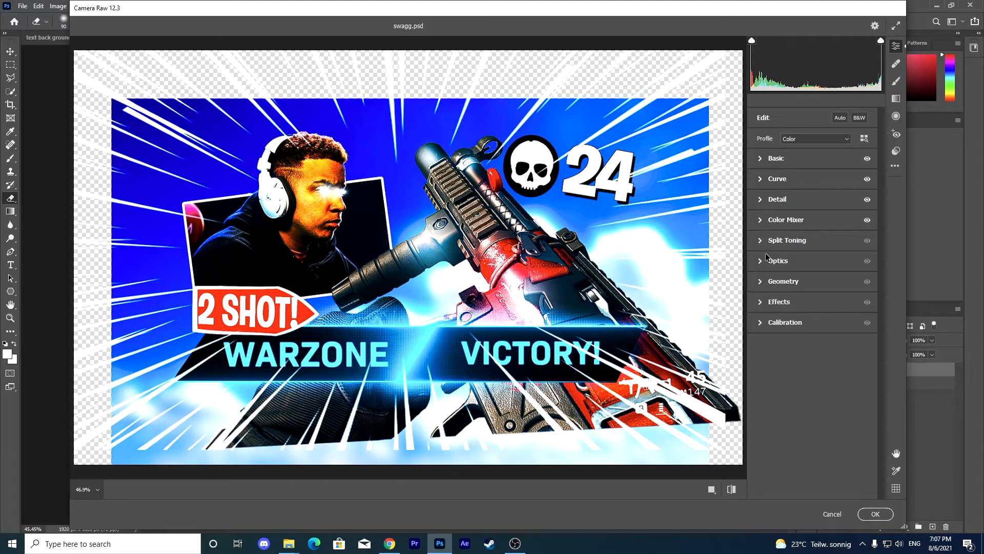
click(875, 514)
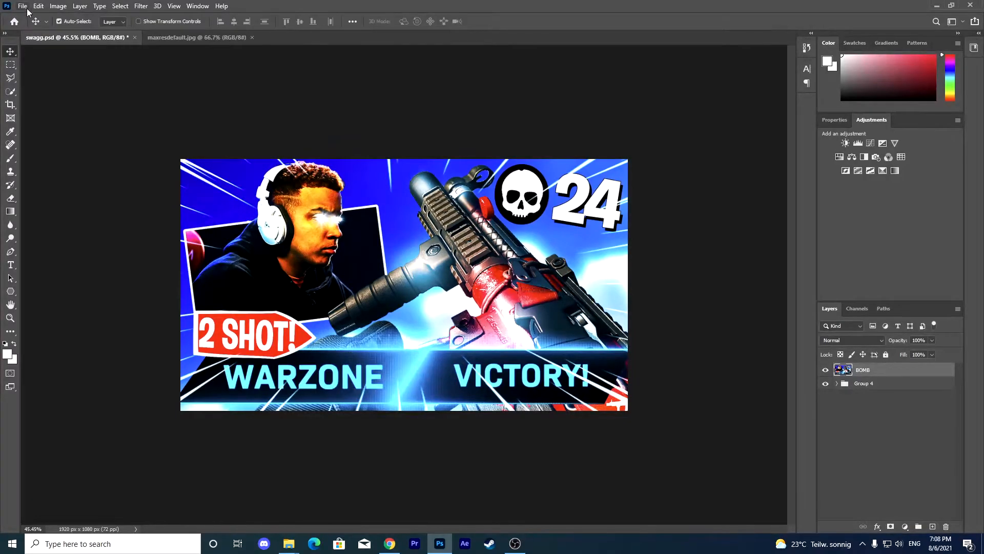
Save the document and start a Save for Web (Legacy) export of the thumbnail, opening its file format choices.
click(23, 6)
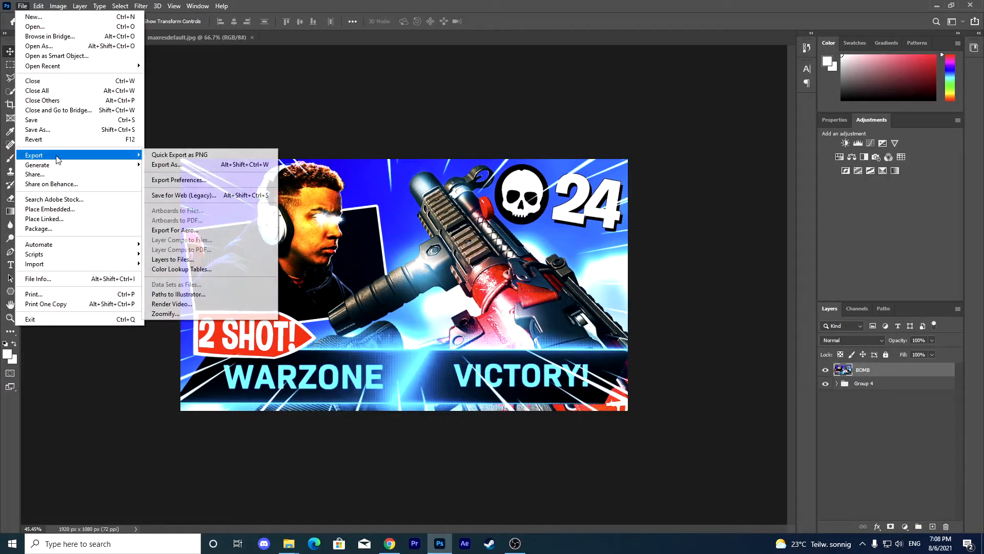
click(419, 110)
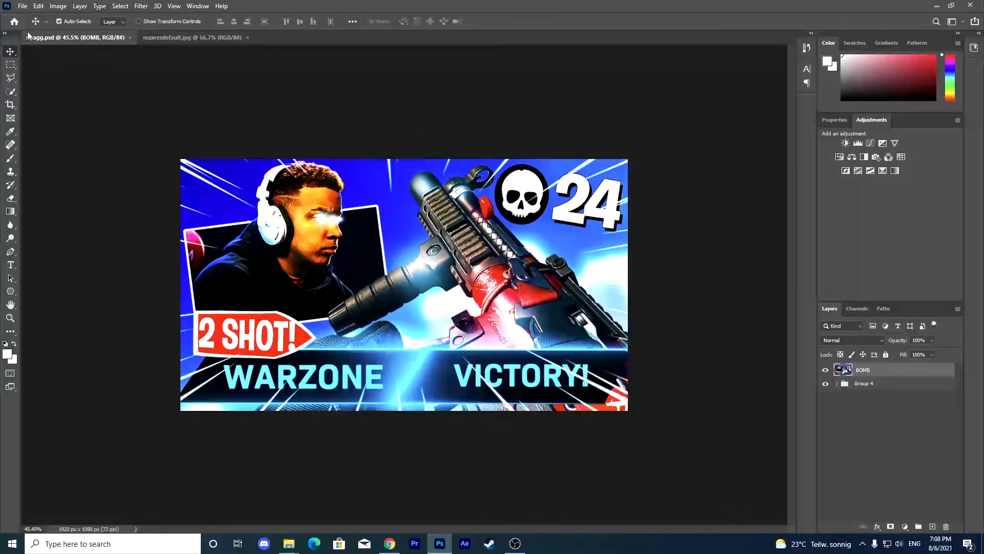
click(22, 6)
mouse_move(42, 156)
click(217, 195)
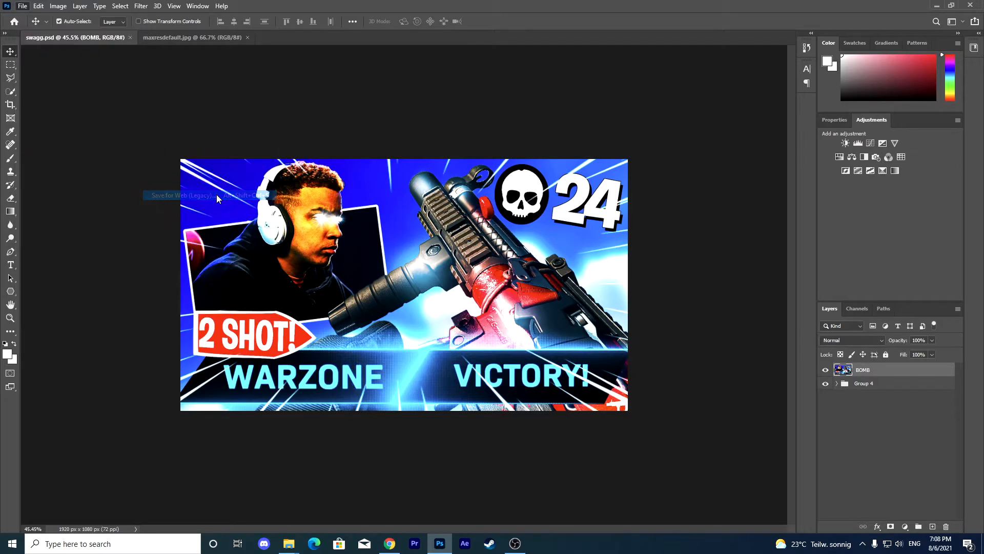
click(626, 89)
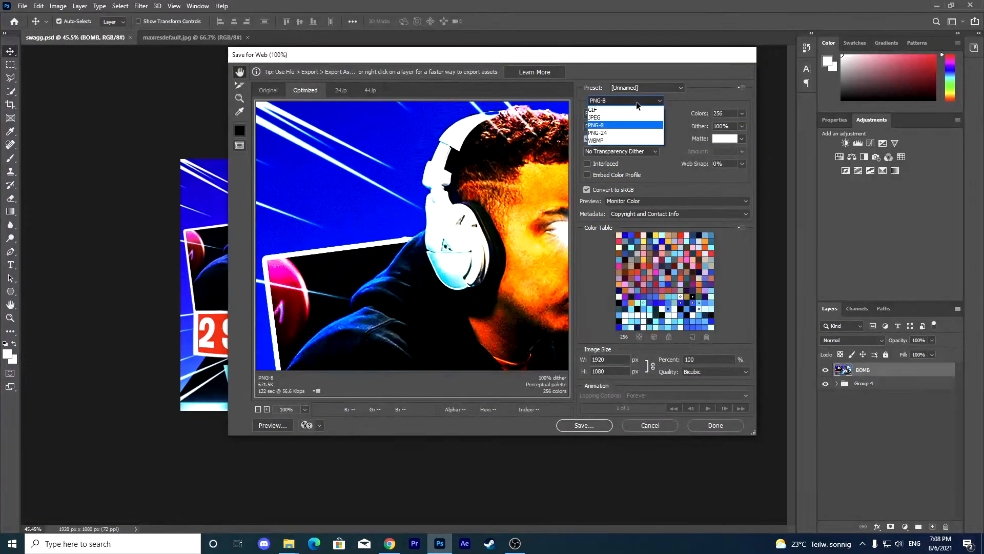